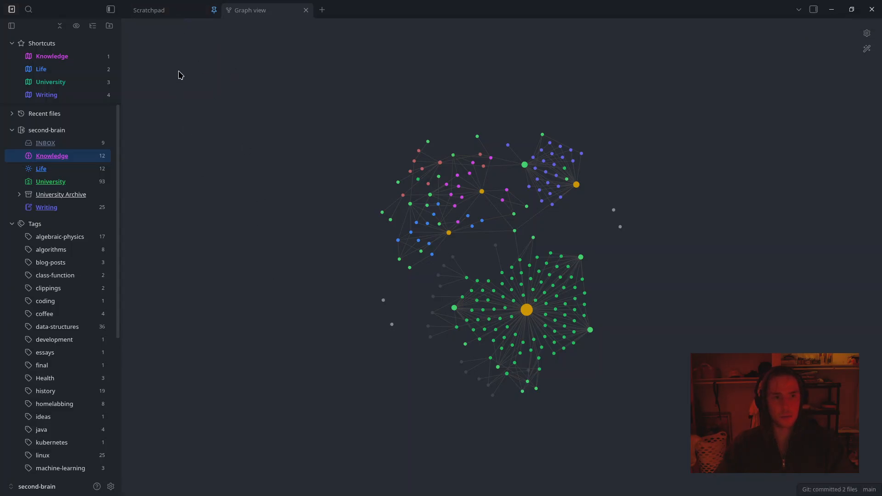
Review the to-do list in the Scratchpad note and return to the graph view
click(180, 10)
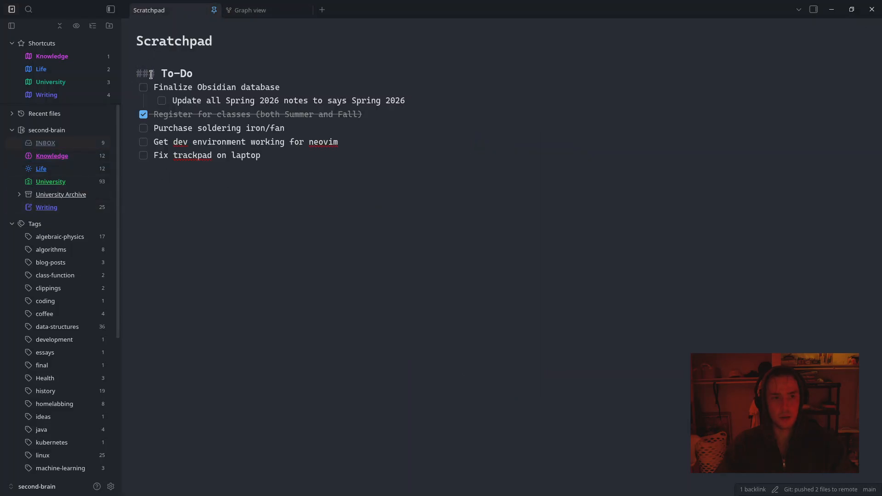
click(237, 15)
click(167, 11)
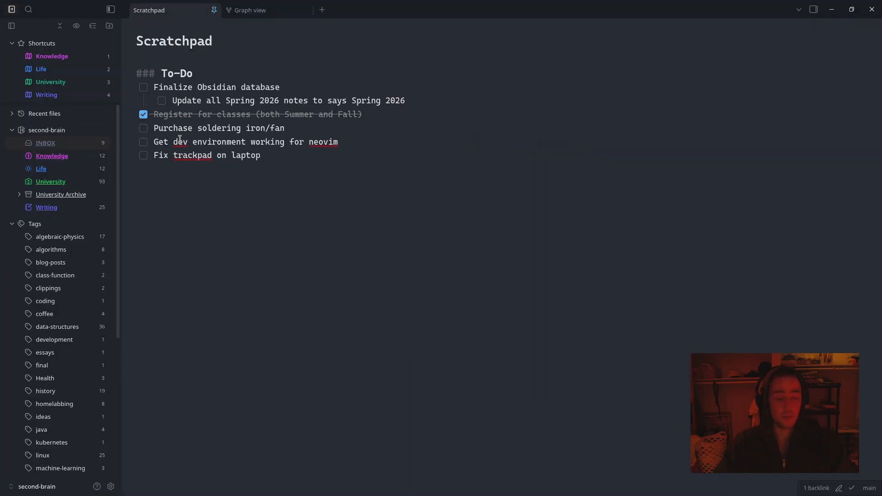
click(303, 153)
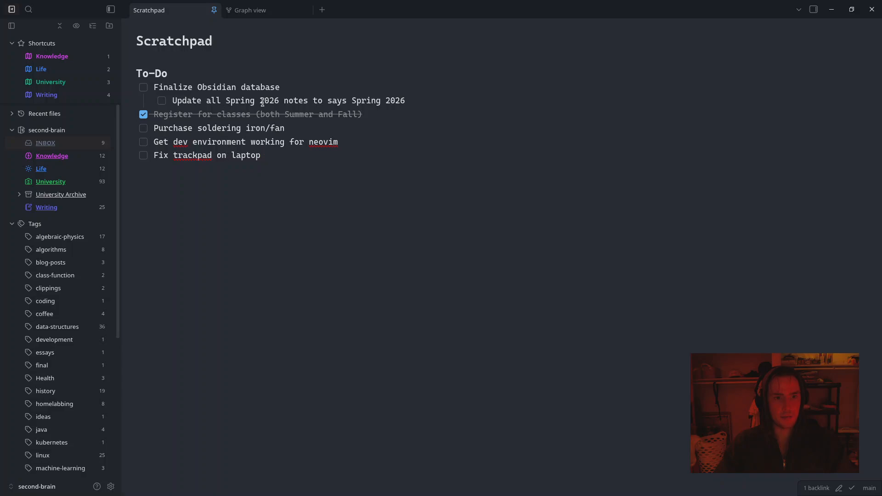
click(257, 11)
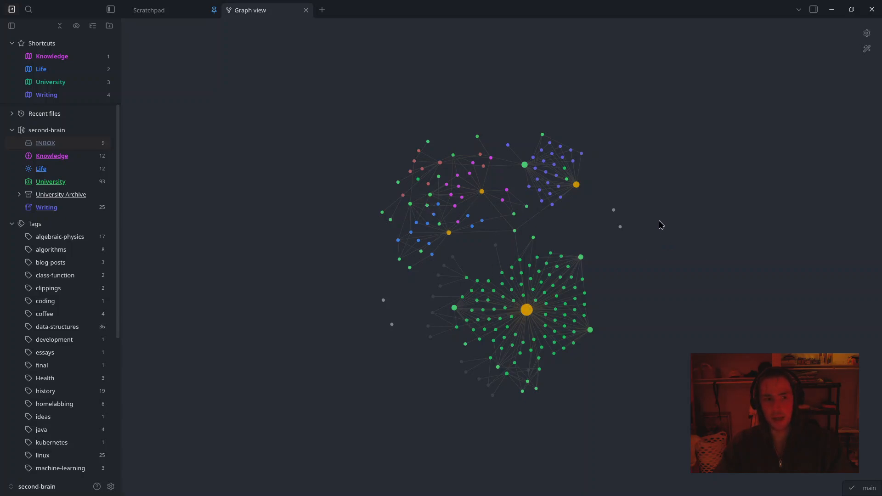
Expand the University Archive folder to view its year subfolders, and collapse it again
click(18, 196)
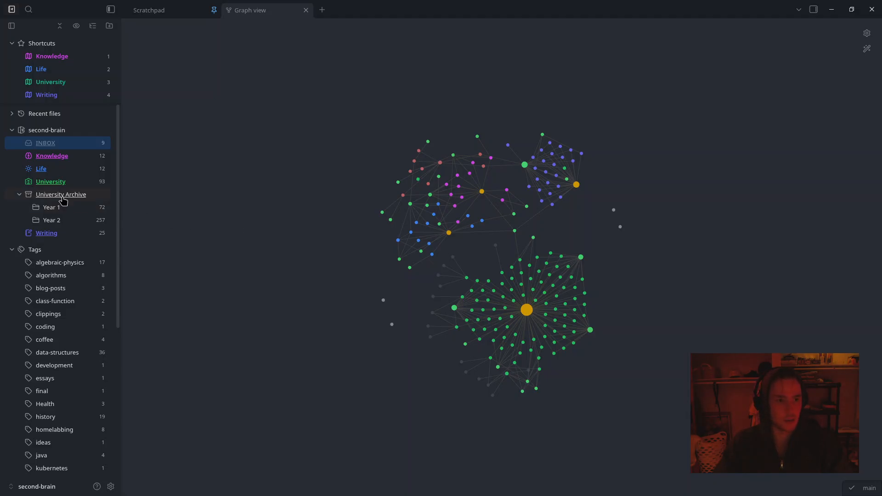
click(21, 195)
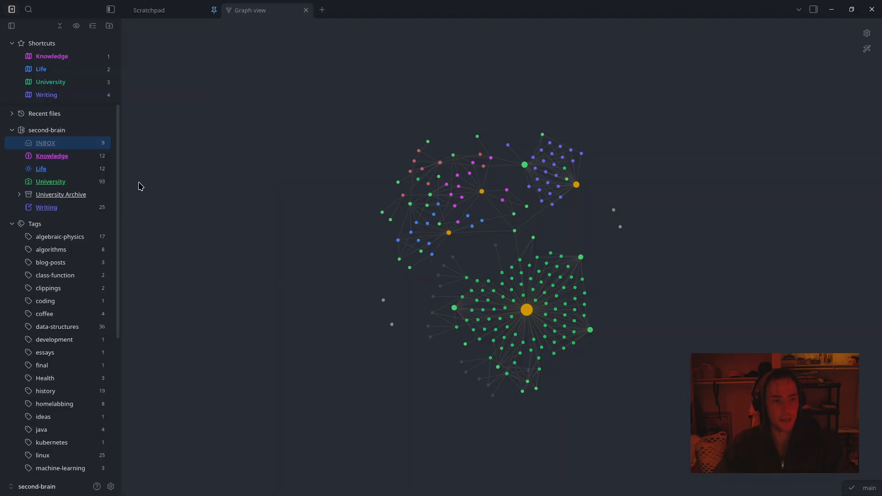
scroll(92, 271, down, 5)
scroll(93, 274, up, 5)
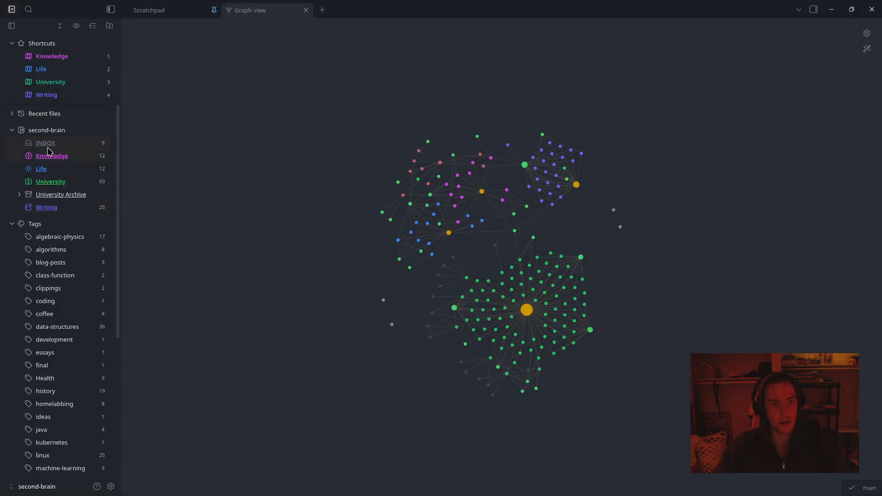
Browse the notes in the Knowledge folder and open Best LLM Models for Coding
click(93, 158)
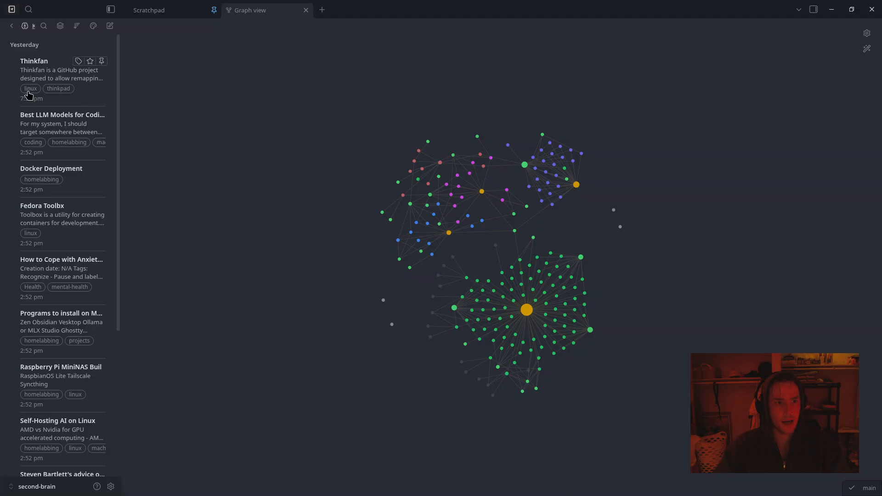
scroll(38, 138, down, 5)
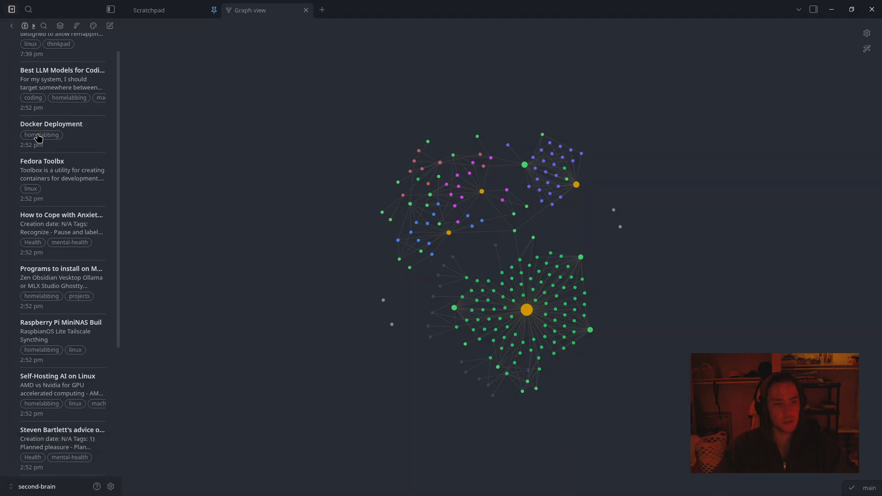
scroll(39, 138, up, 5)
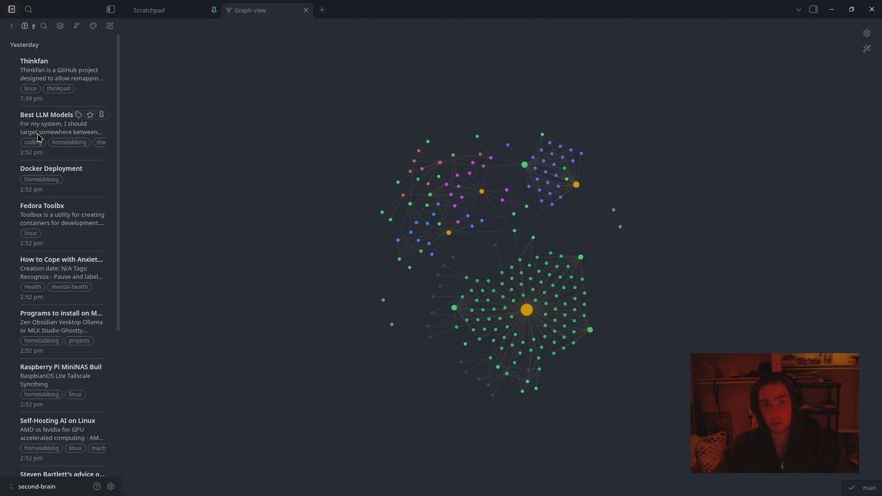
scroll(38, 138, down, 5)
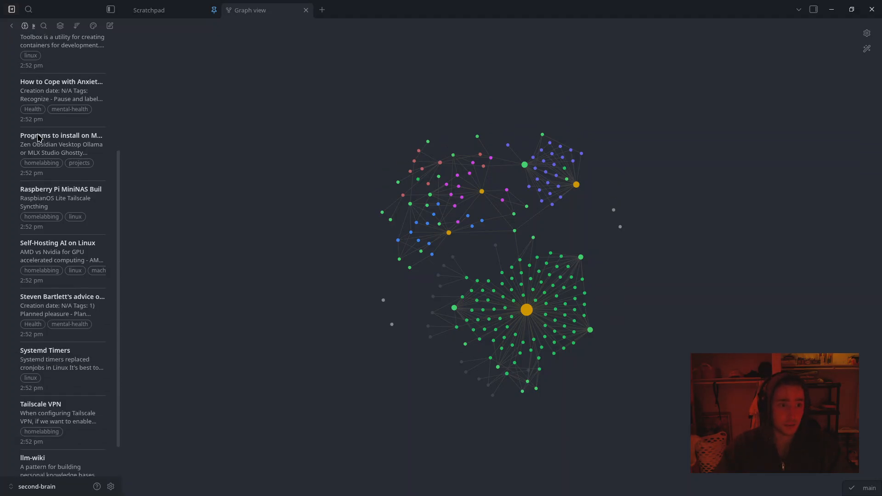
scroll(38, 138, up, 5)
click(48, 132)
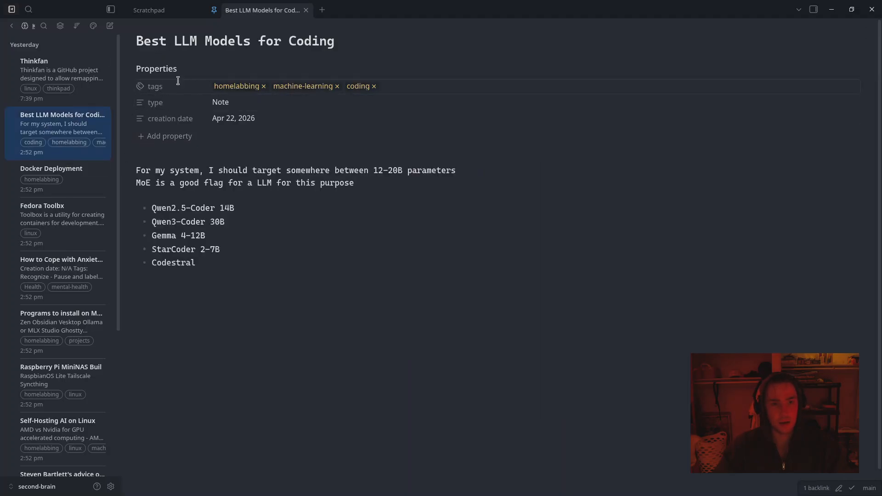
Open the Thinkfan note and read through its overview and YAML configuration
click(62, 72)
scroll(215, 174, down, 4)
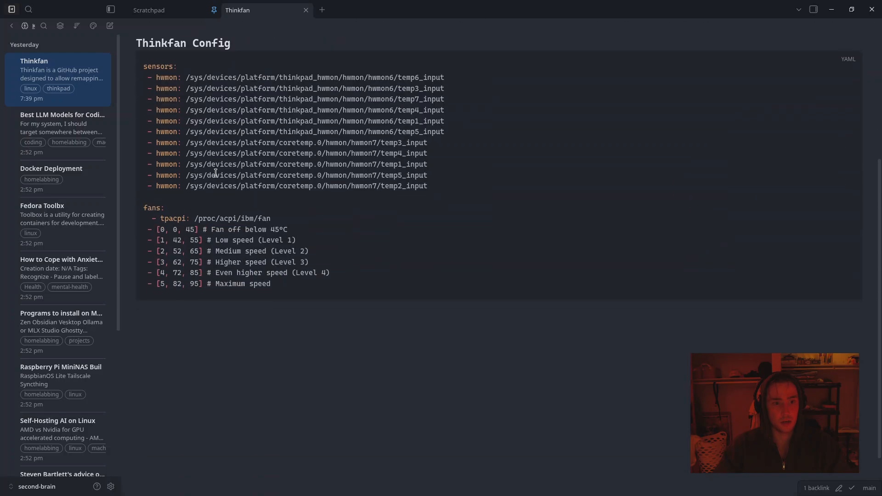
scroll(321, 316, up, 6)
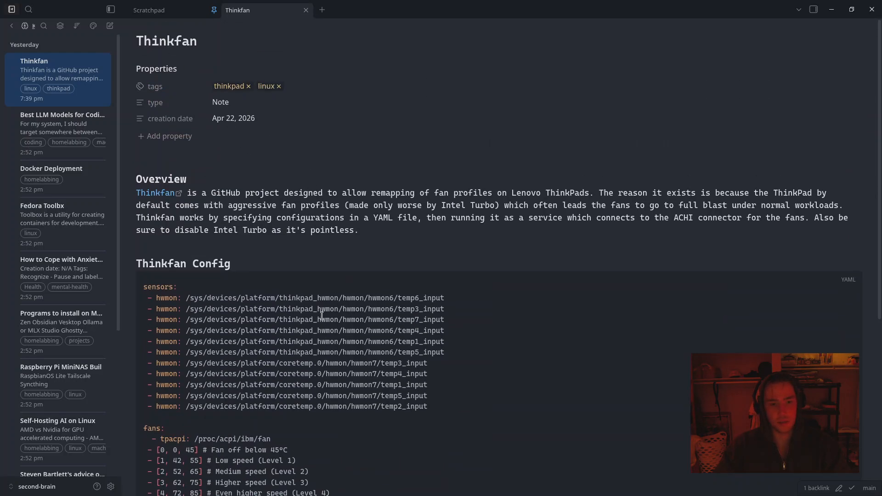
scroll(321, 316, down, 4)
scroll(347, 299, up, 4)
scroll(349, 297, down, 3)
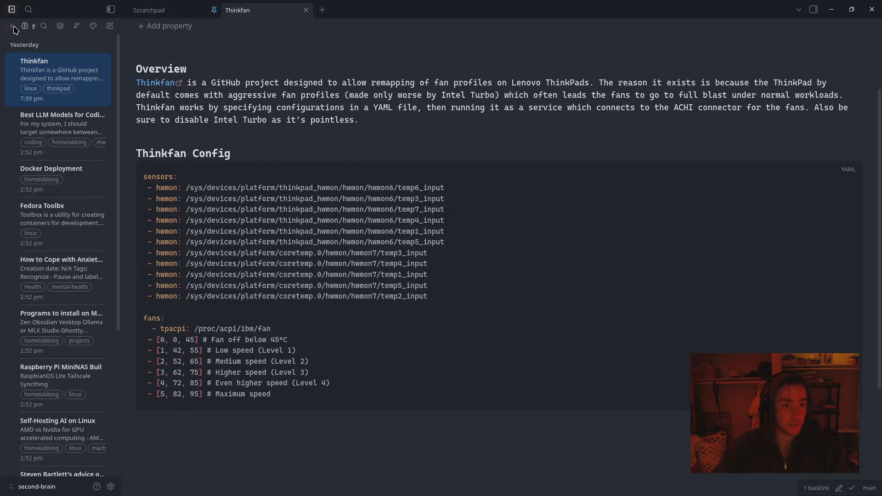
Switch to the Life folder and open the 2026 Goals note
click(13, 26)
click(66, 170)
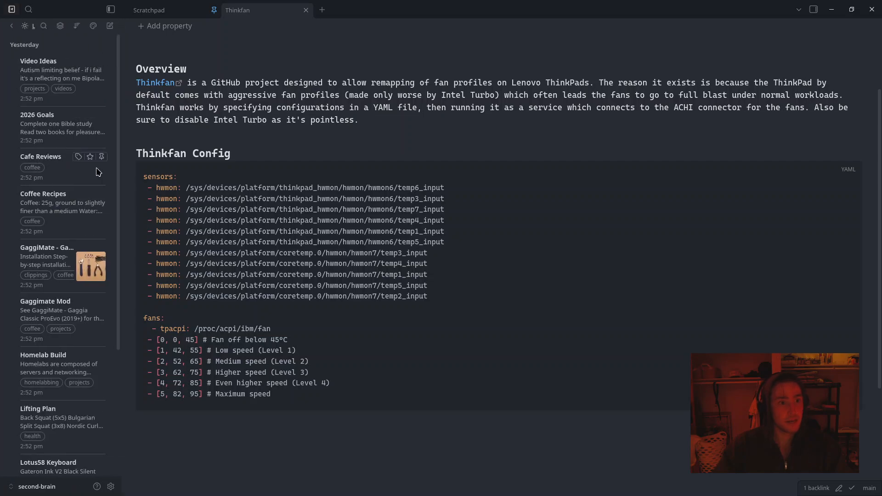
click(69, 133)
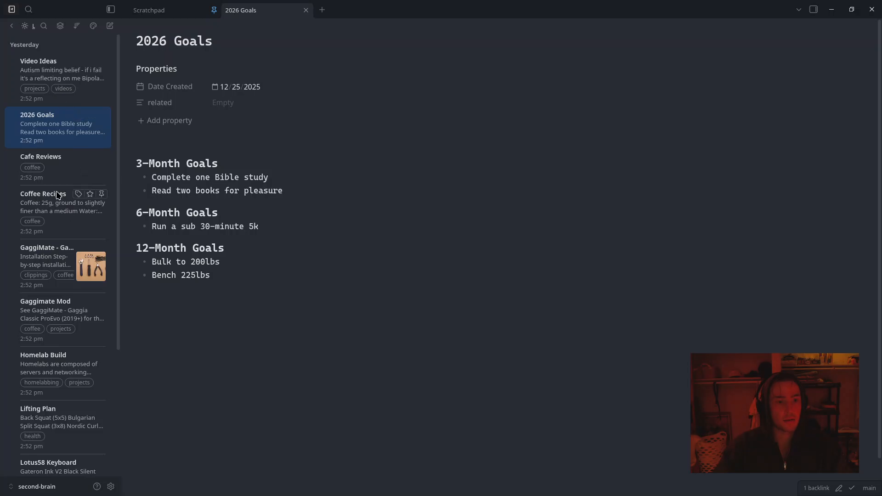
scroll(57, 193, down, 3)
scroll(57, 193, up, 2)
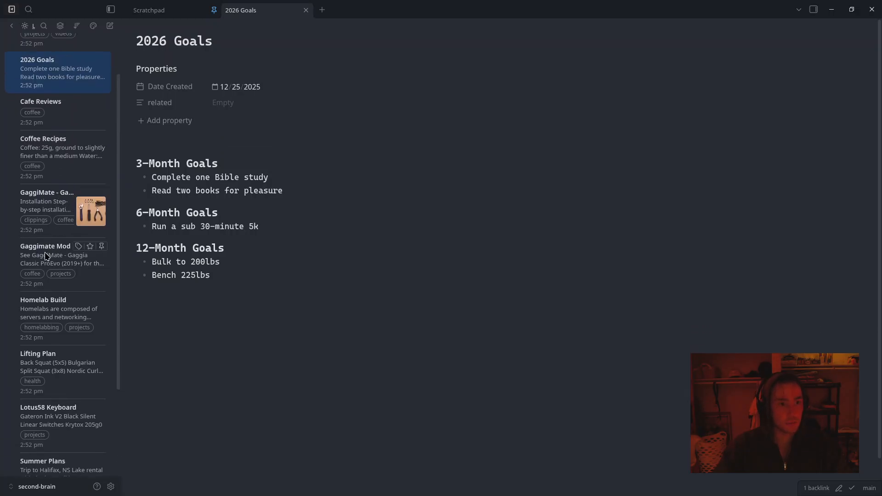
View the Summer Plans and Lotus58 Keyboard notes in the Life folder
scroll(79, 286, down, 3)
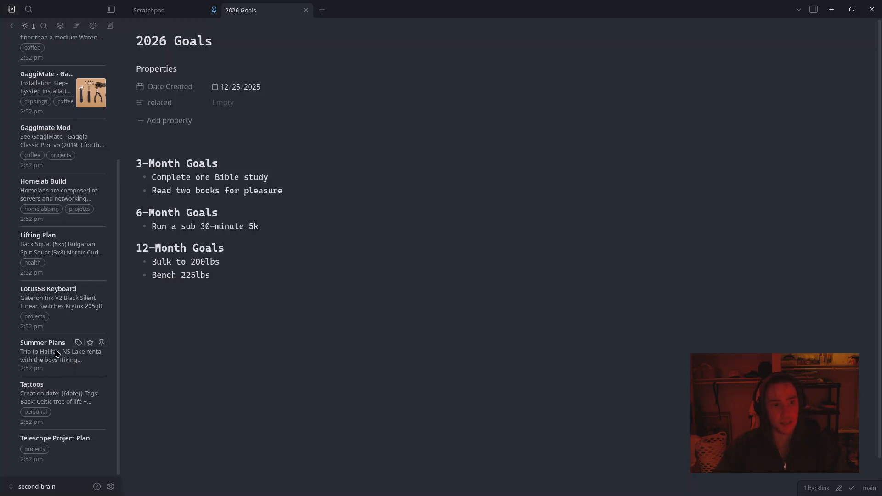
click(56, 353)
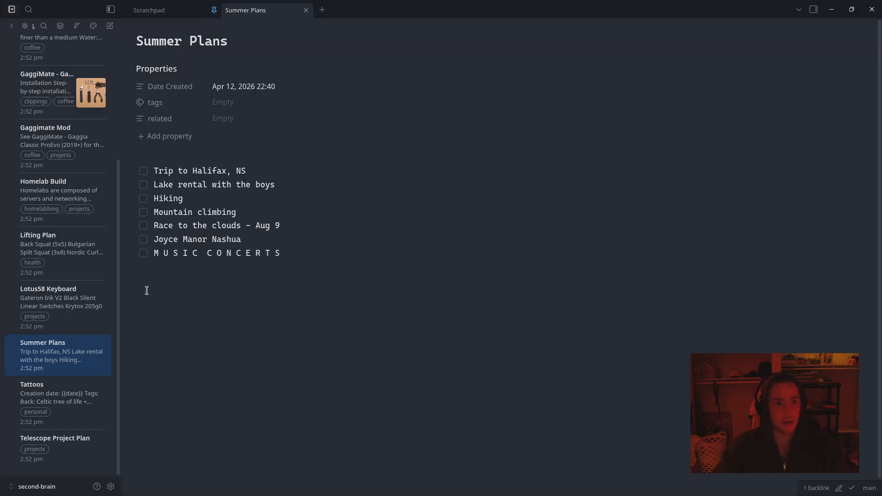
click(82, 330)
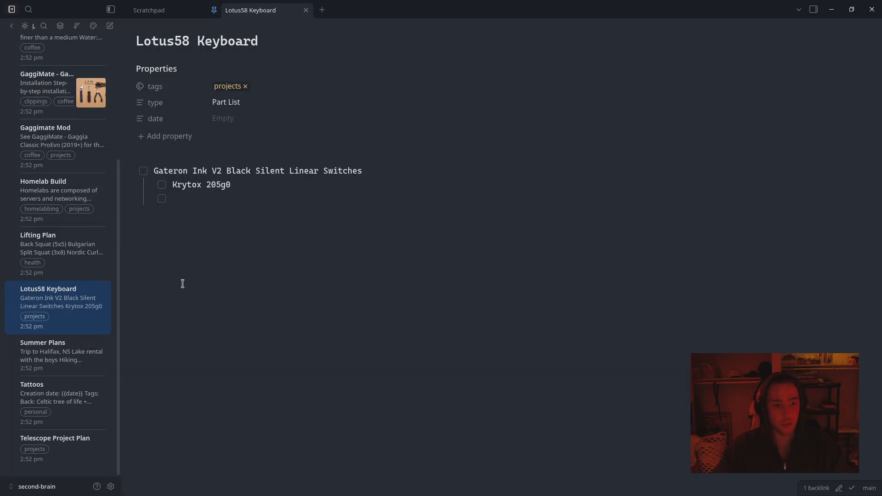
scroll(67, 170, up, 1)
scroll(67, 170, up, 3)
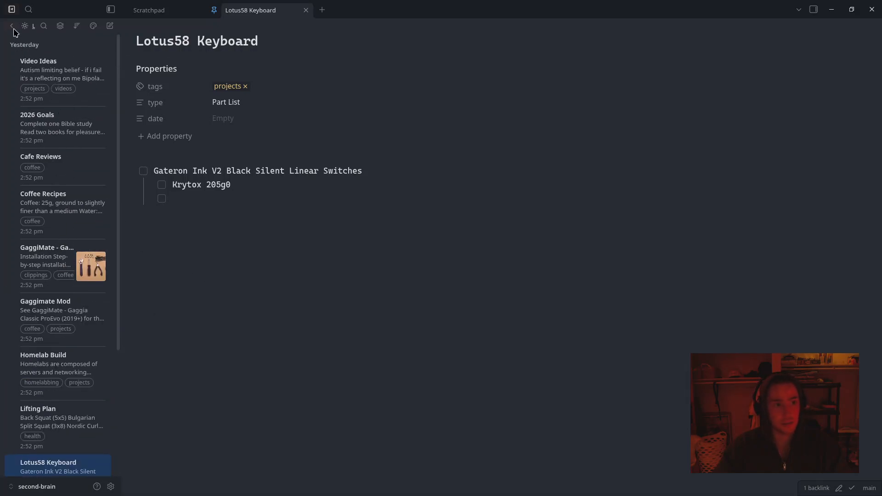
Switch to the University folder and look through its list of MATH445 and MATH644 lecture notes
click(14, 27)
click(75, 184)
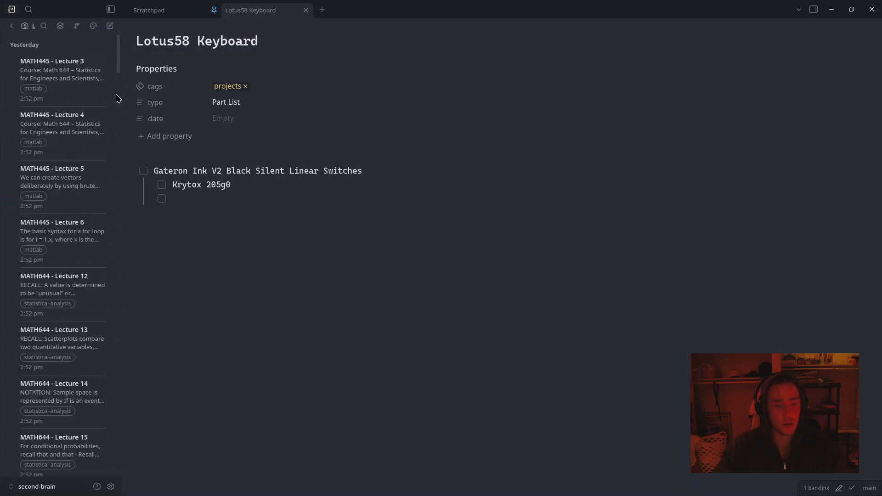
scroll(73, 207, down, 15)
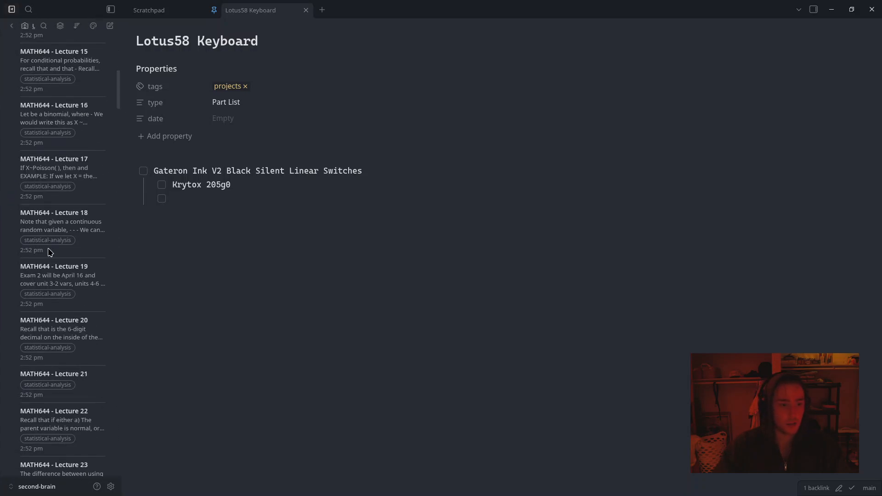
scroll(85, 298, down, 20)
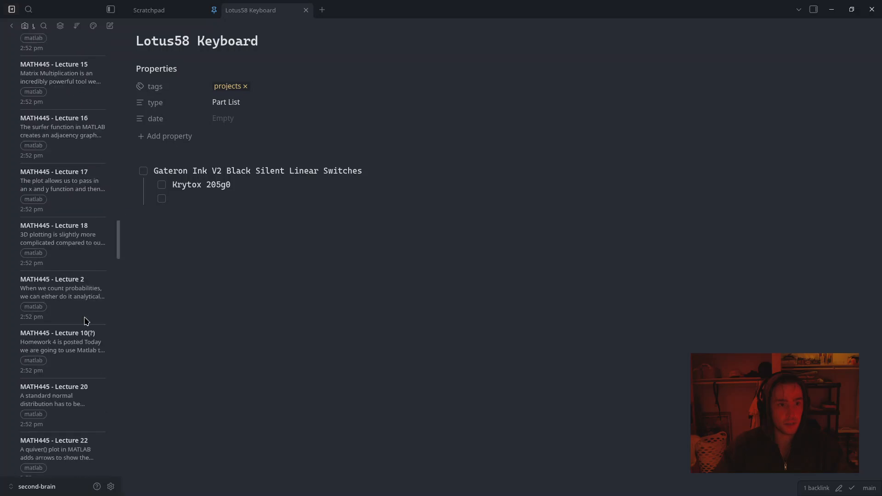
drag(118, 426, 107, 58)
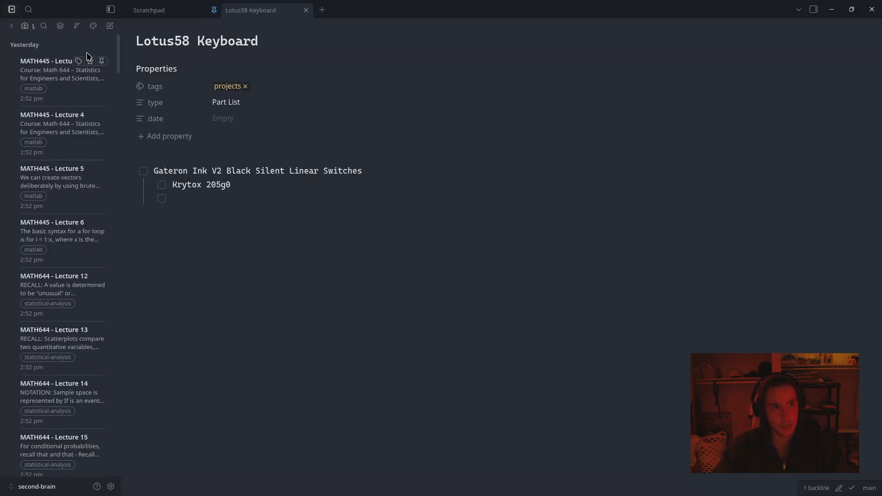
scroll(23, 69, down, 3)
Switch to the Writing folder and view the New Hampshire Winter and Bishop Response notes
click(11, 26)
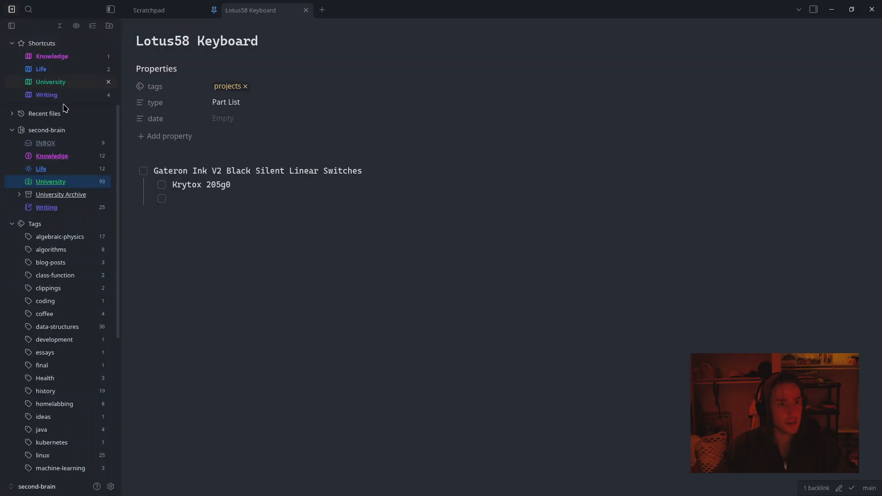
click(67, 209)
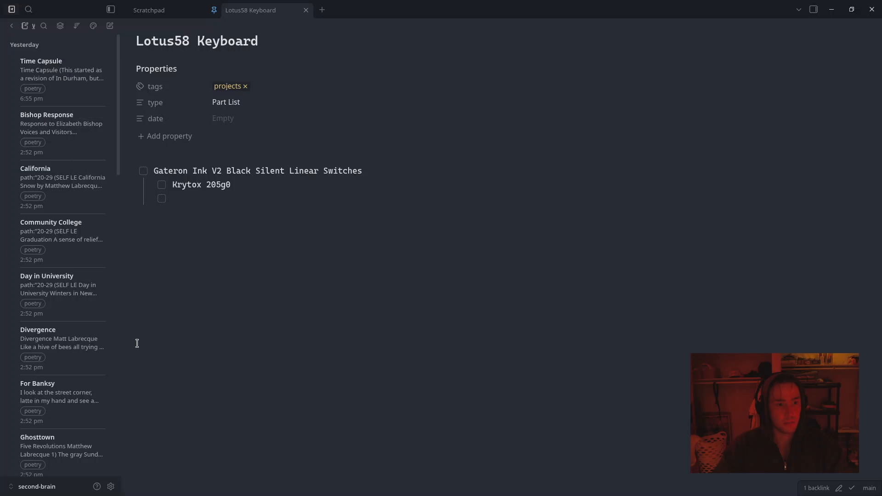
scroll(51, 329, down, 8)
scroll(52, 329, down, 5)
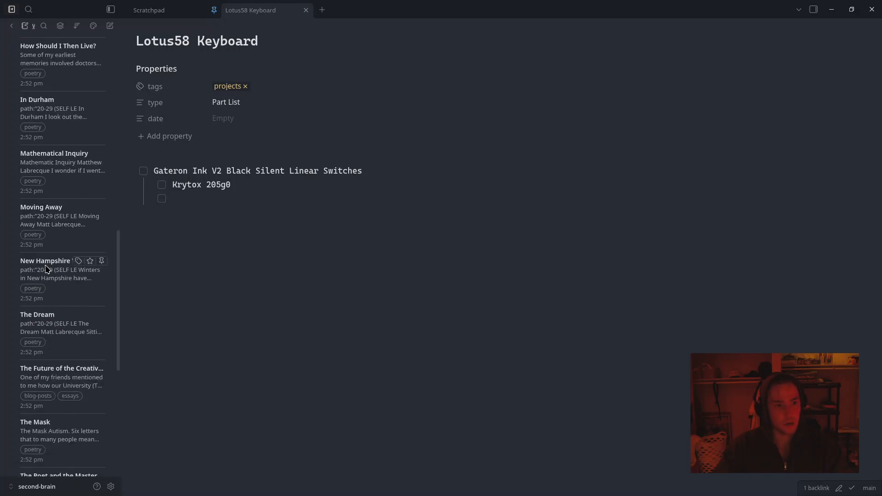
click(51, 283)
scroll(248, 199, down, 5)
scroll(247, 199, up, 2)
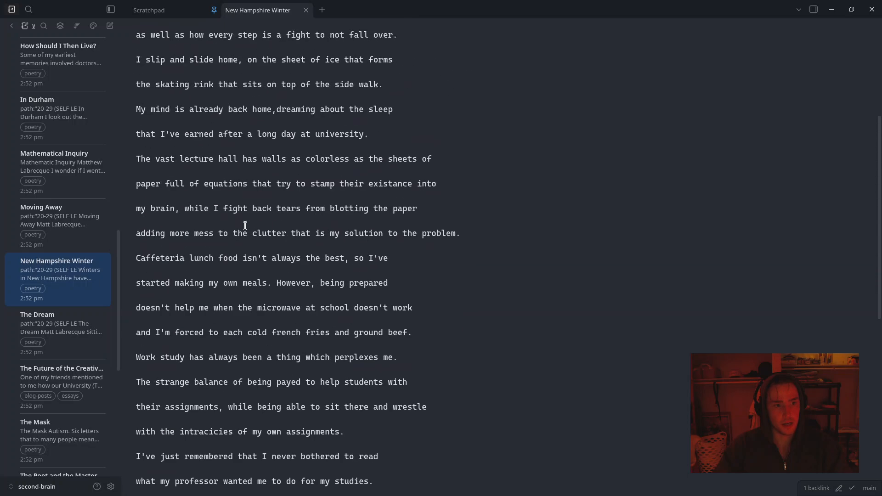
scroll(53, 243, up, 10)
click(57, 120)
Read through the the-importance-of-disposable-dev-environments blog post in the Writing folder, and return to the vault's folder overview
scroll(41, 175, down, 15)
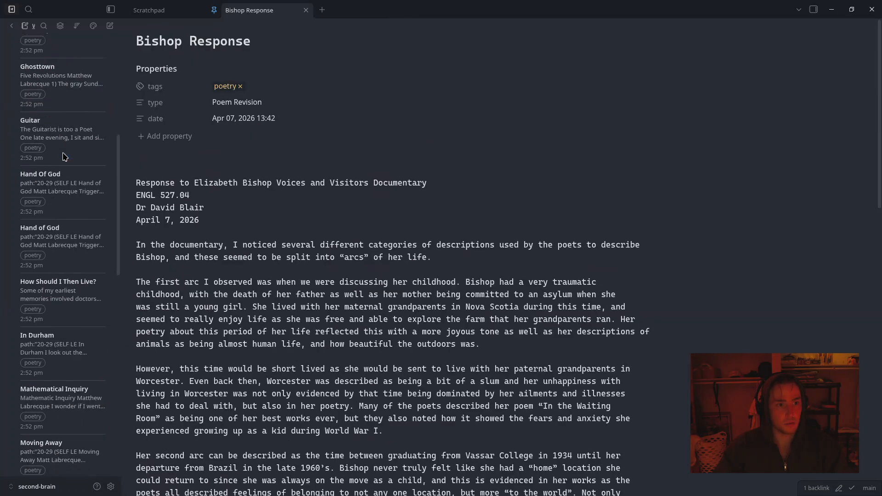
click(69, 346)
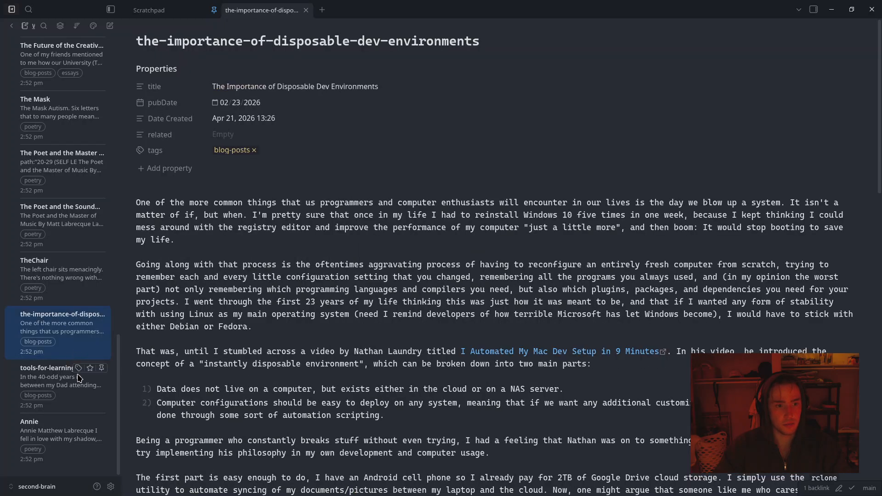
scroll(291, 316, down, 10)
scroll(291, 316, down, 5)
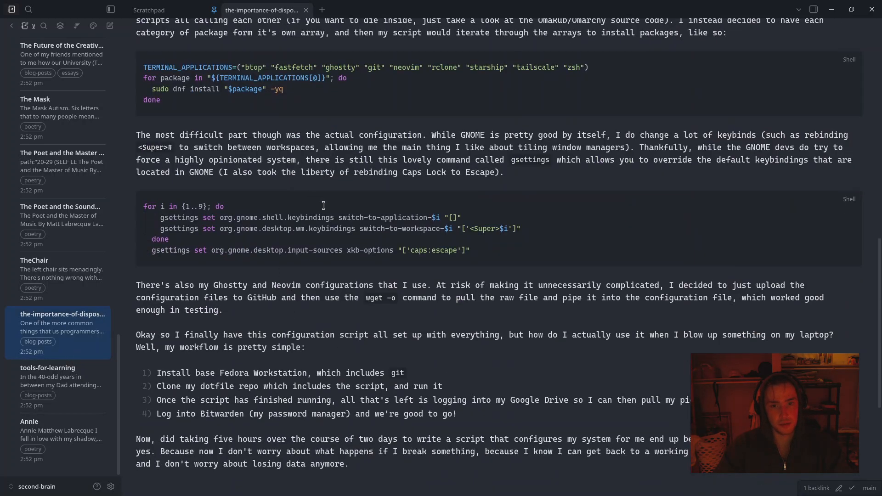
scroll(267, 197, up, 15)
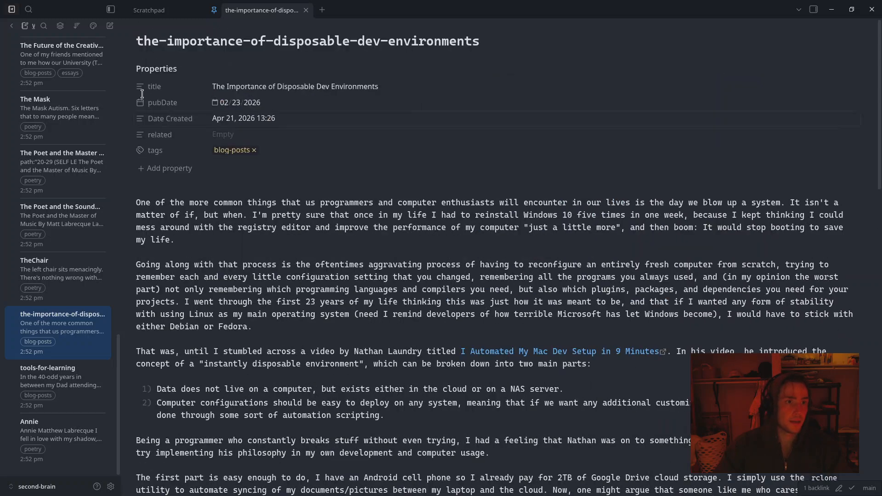
click(9, 26)
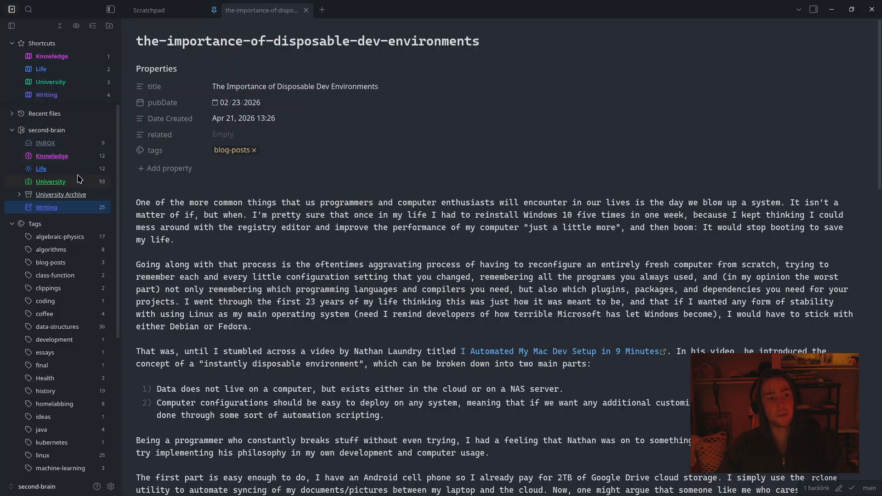
Look through the Knowledge folder's list of notes, and return to the vault's folder overview
click(75, 157)
scroll(41, 114, down, 4)
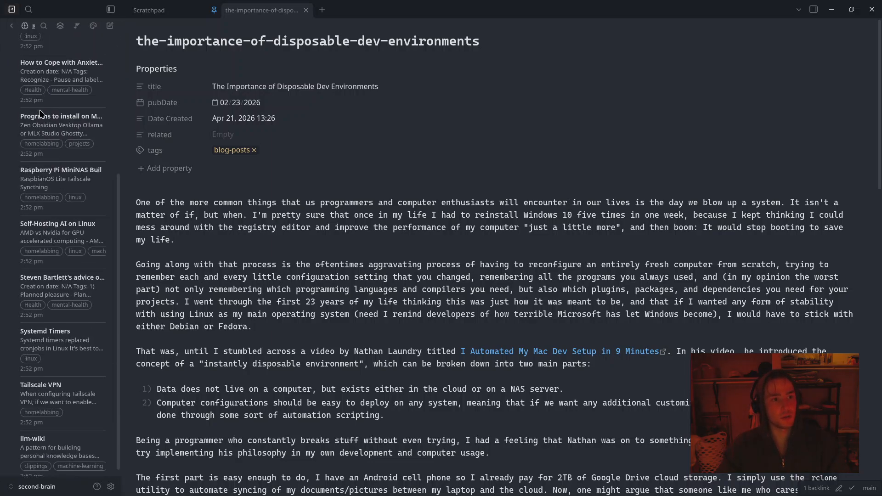
scroll(41, 114, up, 4)
click(14, 28)
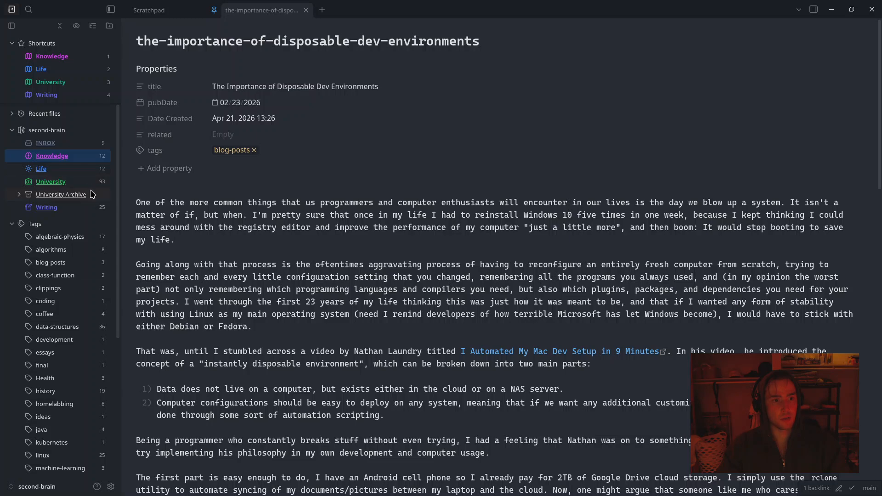
View the University Archive folder and its Year 1 and Year 2 subfolders, and collapse it again
click(91, 194)
click(9, 27)
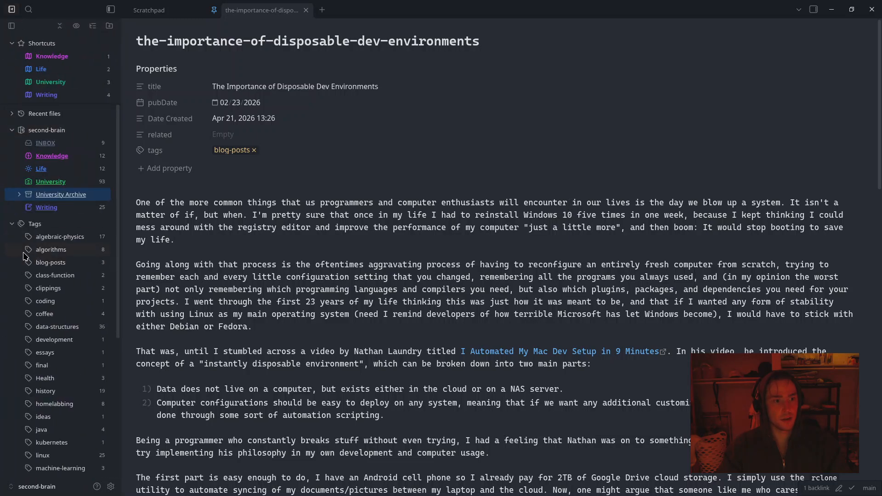
click(20, 194)
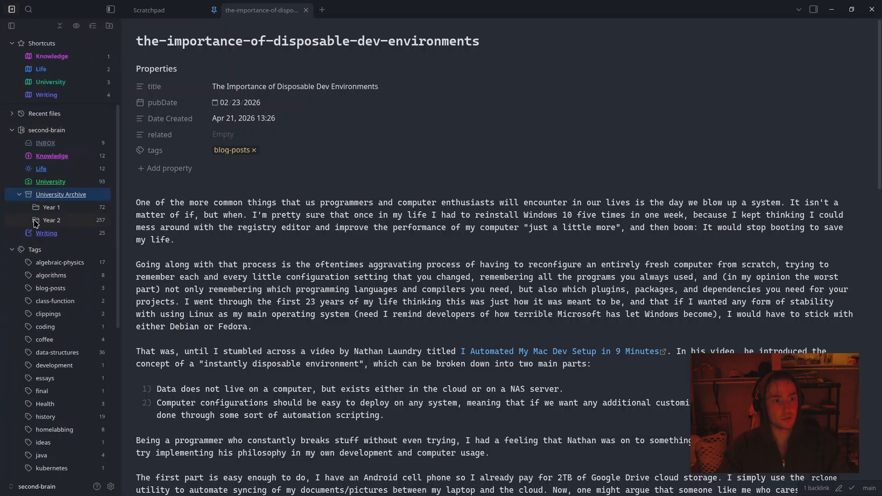
click(19, 194)
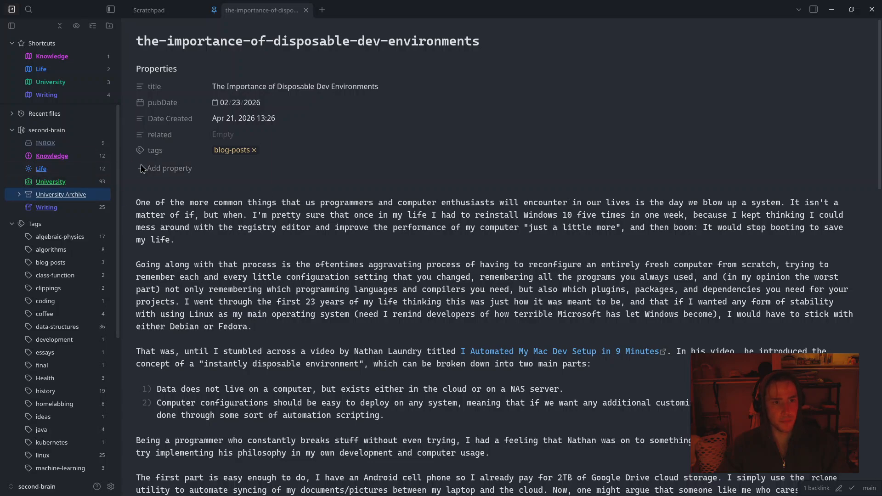
Close the blog post, view the INBOX folder's list of notes, and open its INBOX index note
middle_click(261, 17)
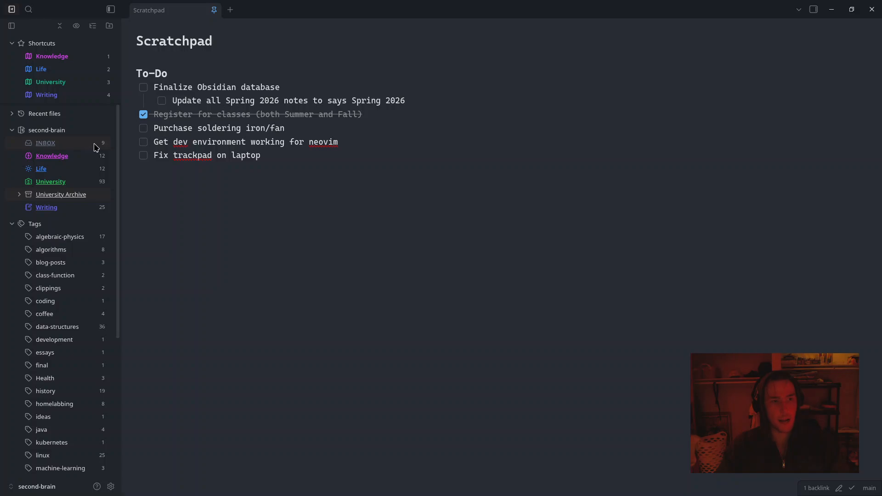
click(64, 145)
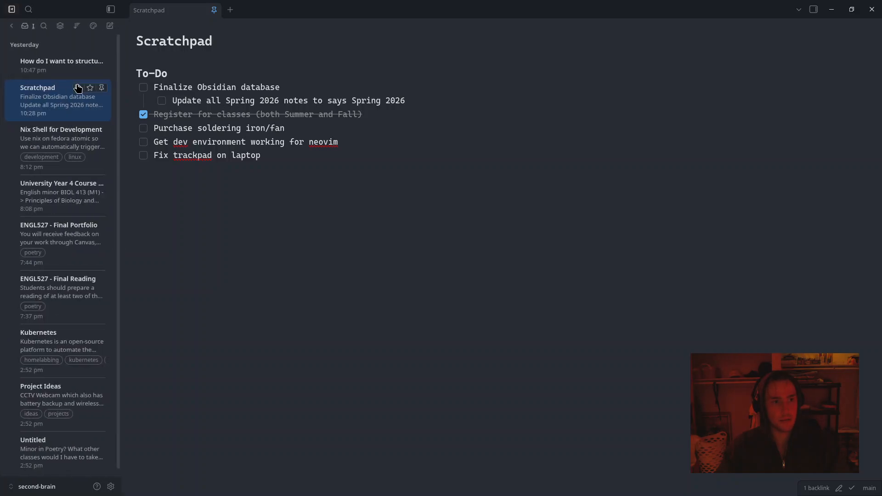
click(12, 25)
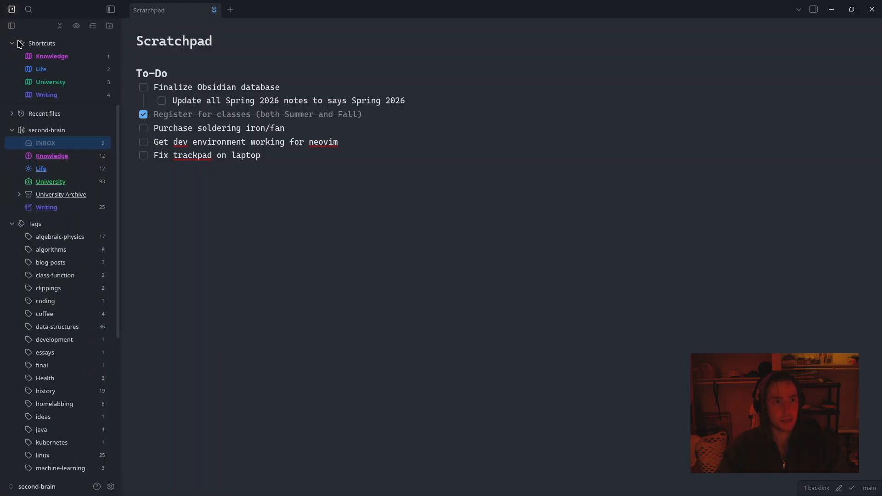
click(45, 144)
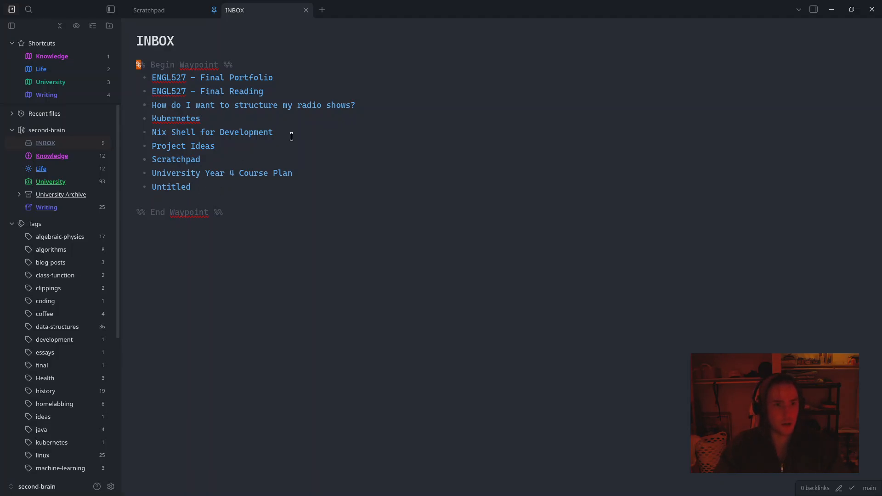
click(264, 199)
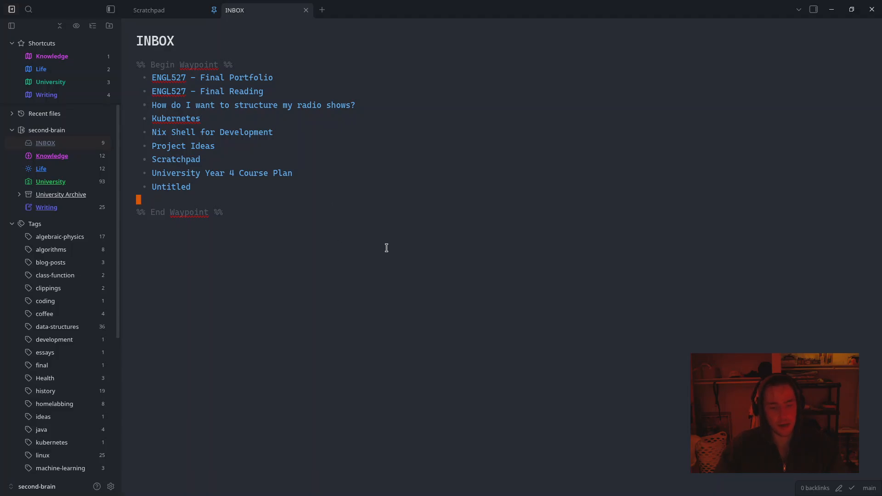
Create a new note in its own tab and title it Example Note
key(ctrl+t)
key(ctrl+n)
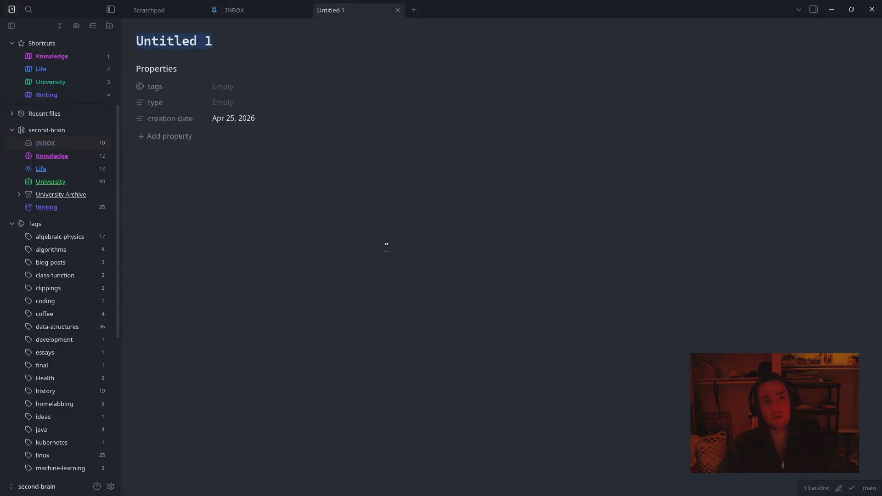
text(Example NOtes)
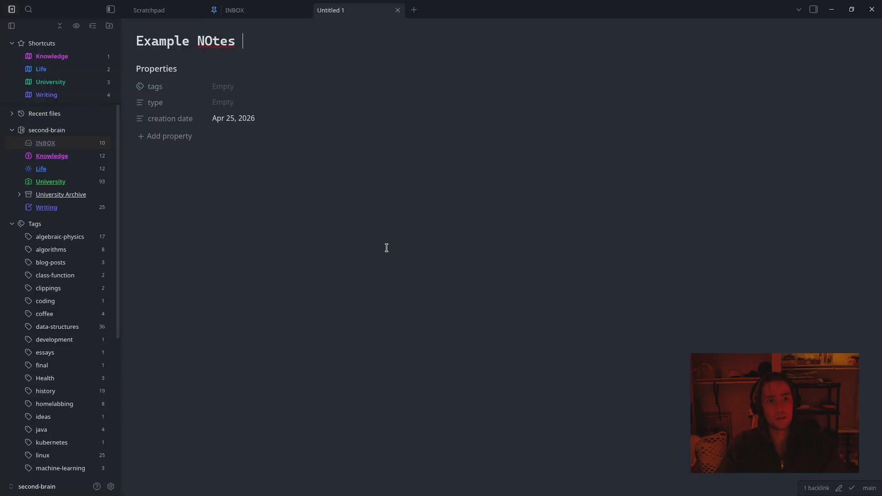
key(BackSpace)
key(BackSpace)
text(ot)
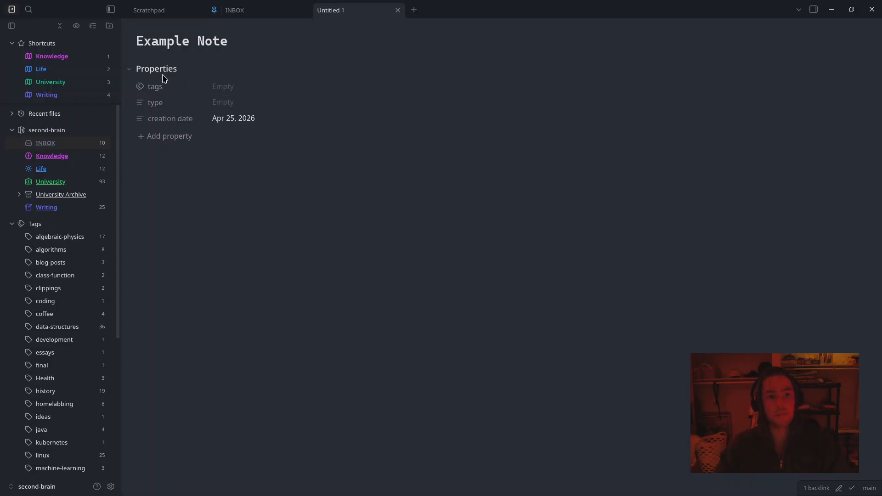
Review the vault's tag list and add the algorithms and data-structures tags to Example Note
scroll(67, 223, down, 5)
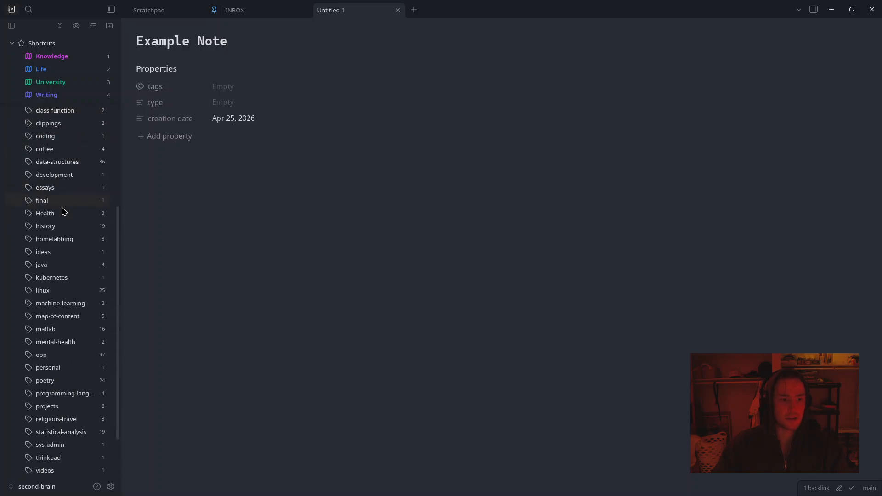
scroll(64, 211, up, 5)
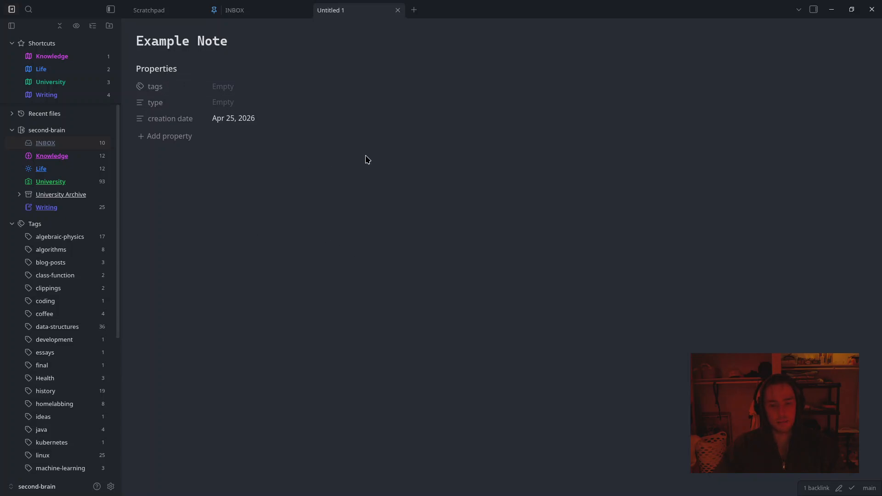
click(228, 89)
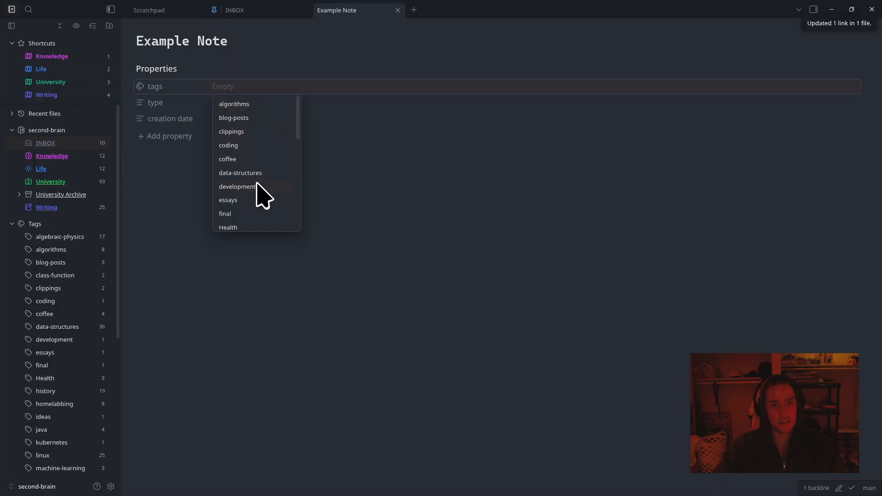
click(253, 104)
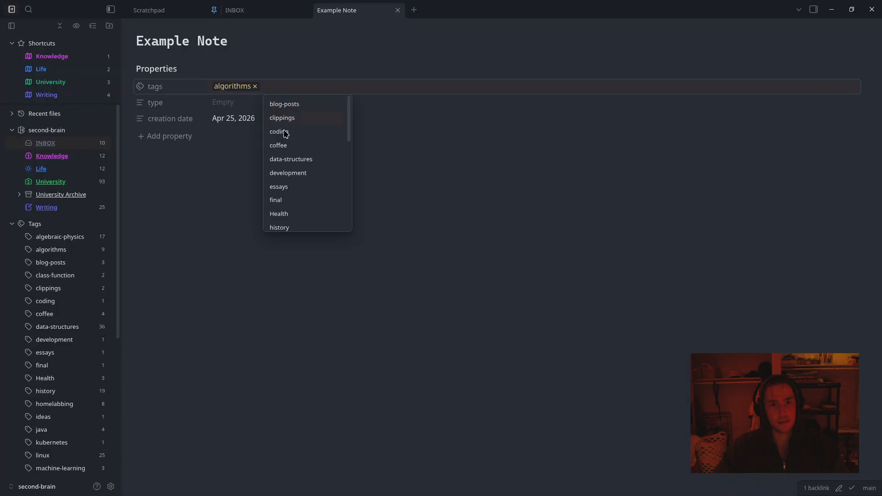
click(299, 164)
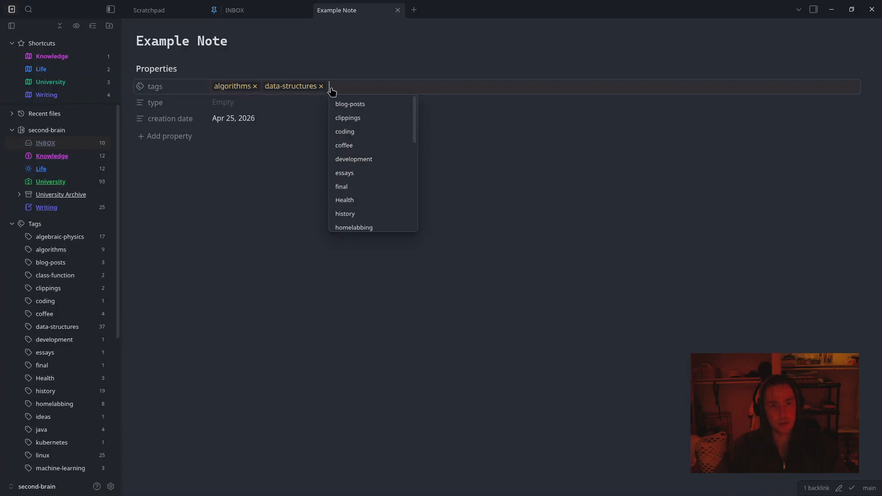
Look through the remaining tag suggestions, the vault's tag list and the options offered for the note's type property
scroll(362, 165, down, 5)
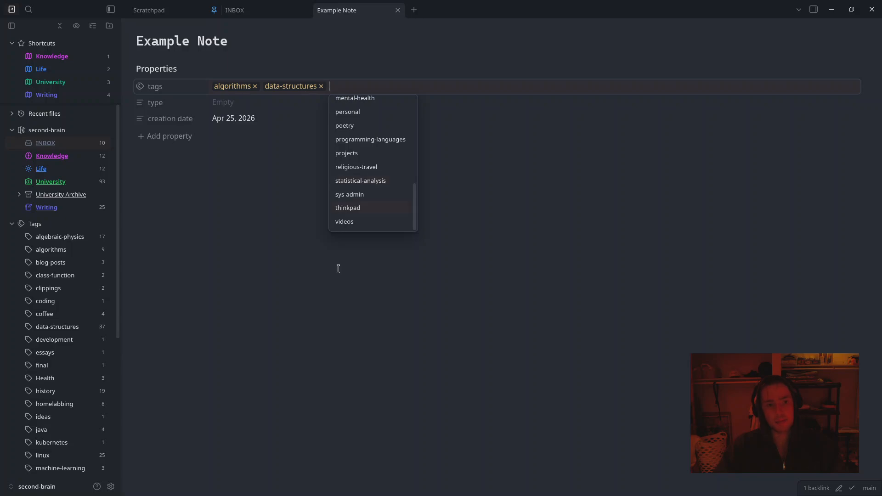
scroll(60, 218, down, 8)
scroll(62, 188, up, 6)
scroll(57, 177, down, 1)
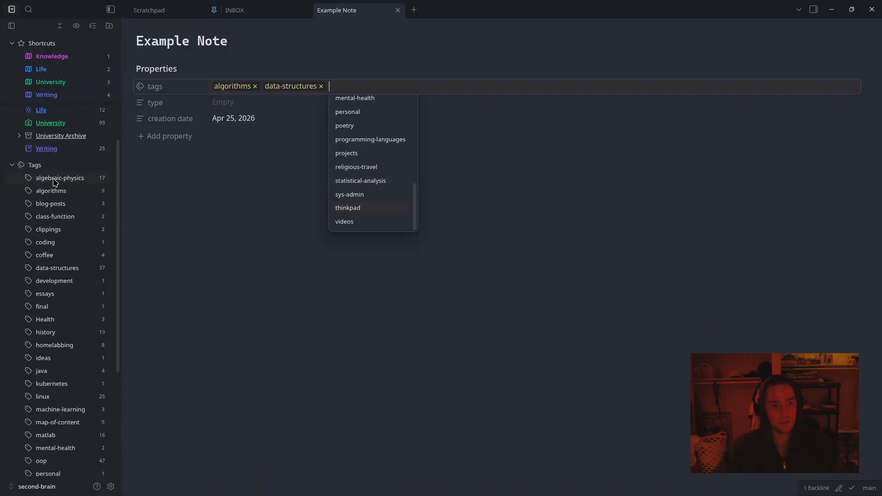
scroll(55, 179, down, 1)
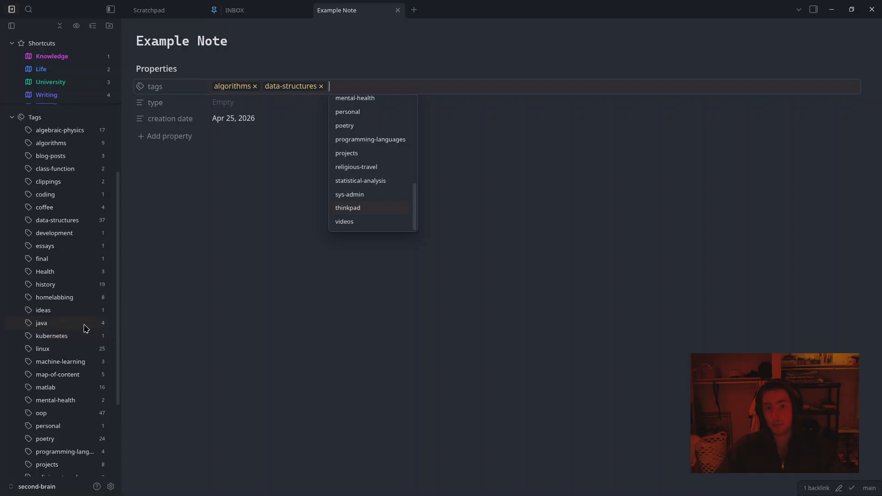
click(230, 258)
scroll(102, 246, up, 2)
click(214, 106)
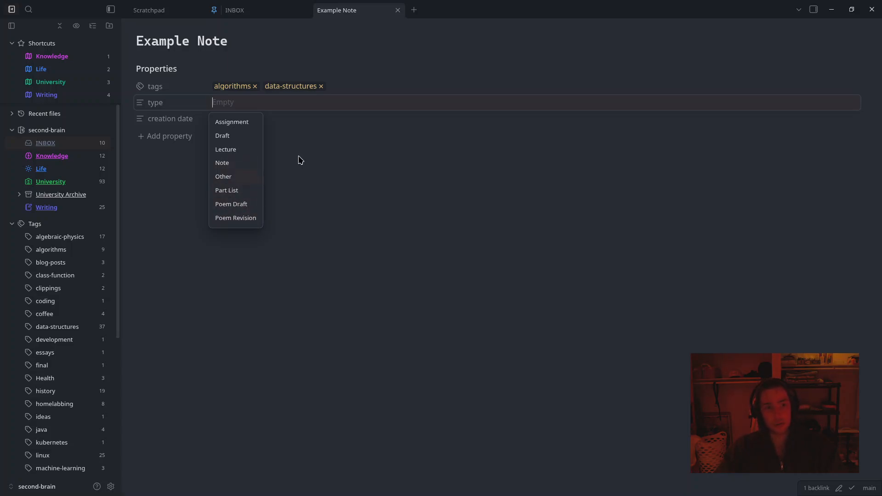
click(307, 131)
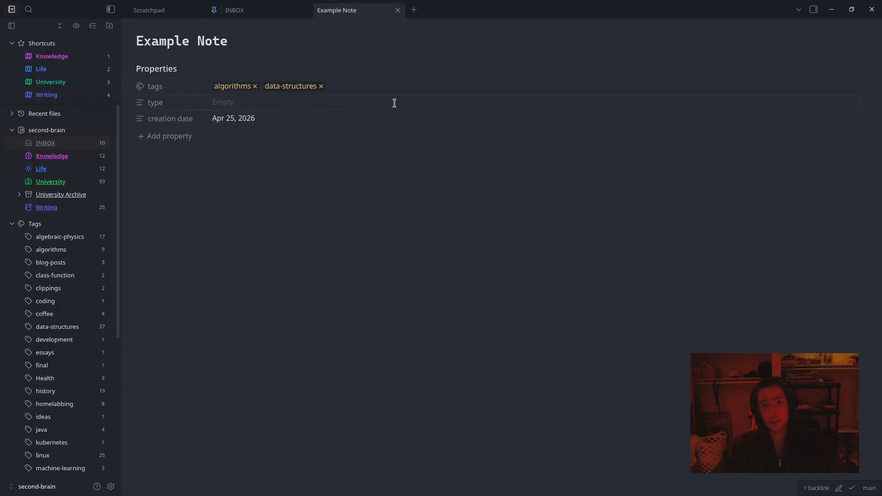
Write "This is an example note." in the note body, followed by an internal link to "How do I want to structure my radio shows?"
click(319, 178)
text(This is an example note.)
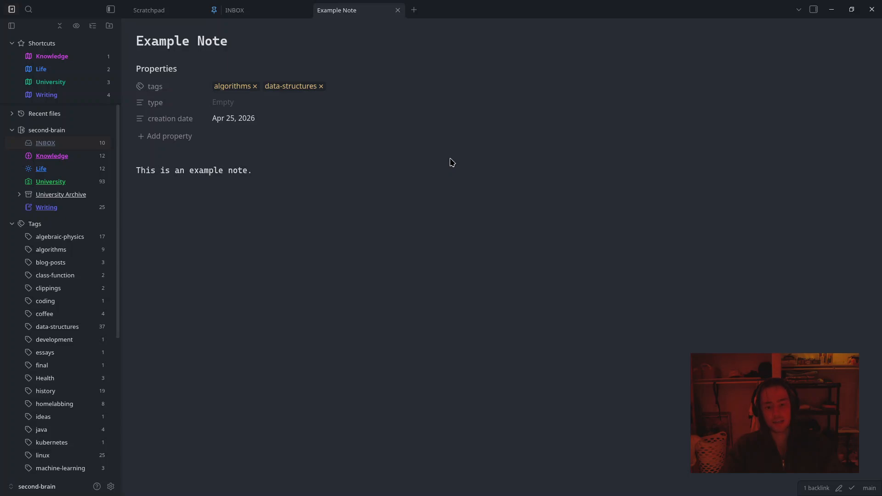
text([[)
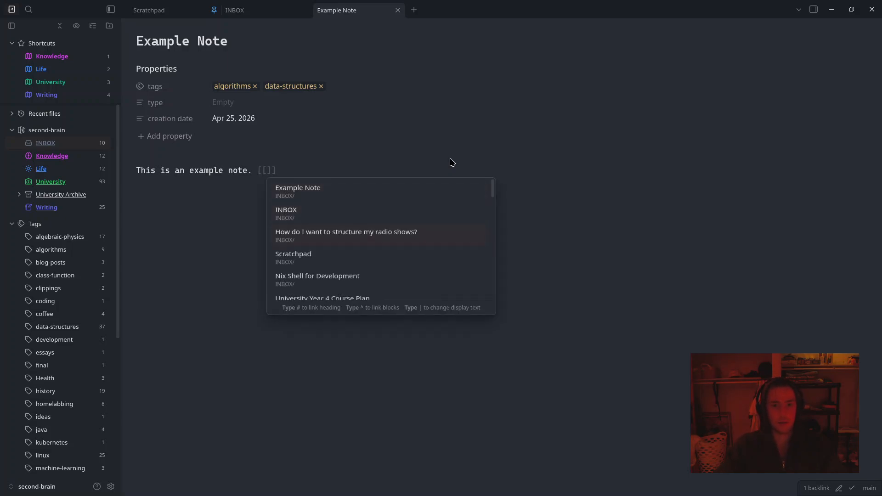
key(Return)
key(Return)
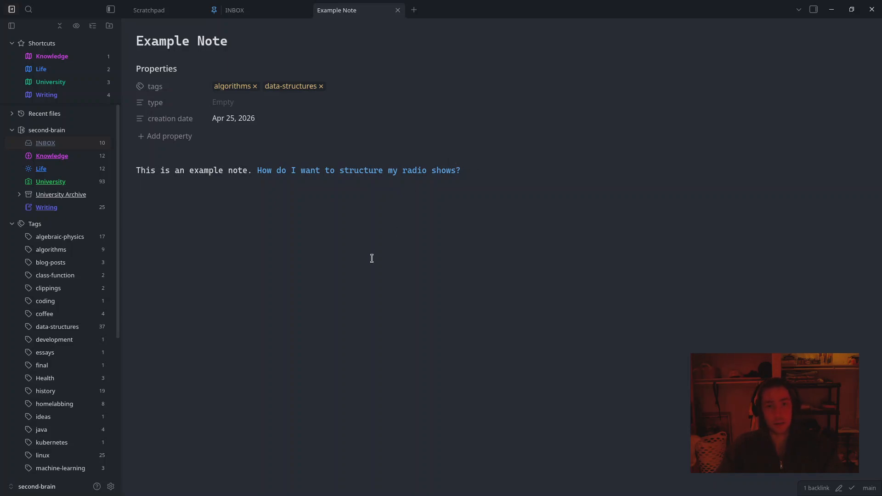
Find Example Note in the INBOX folder's note list, and reopen it through its link in the INBOX index note
click(99, 146)
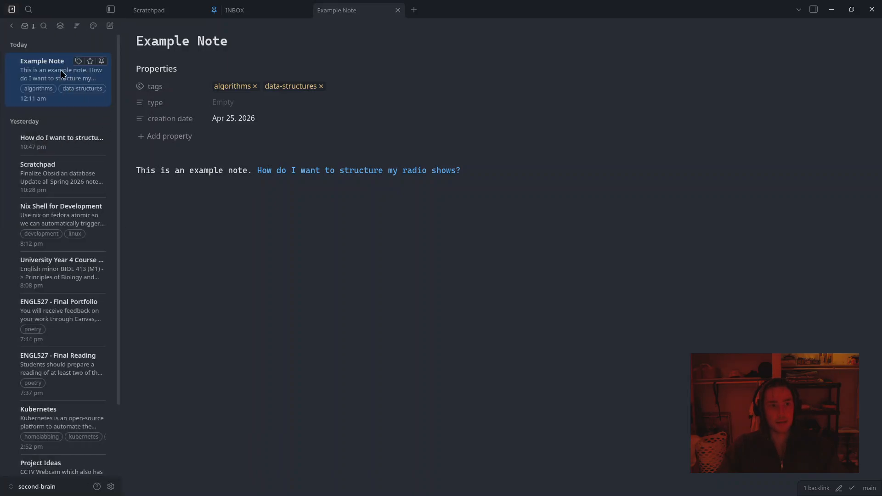
click(11, 26)
click(41, 144)
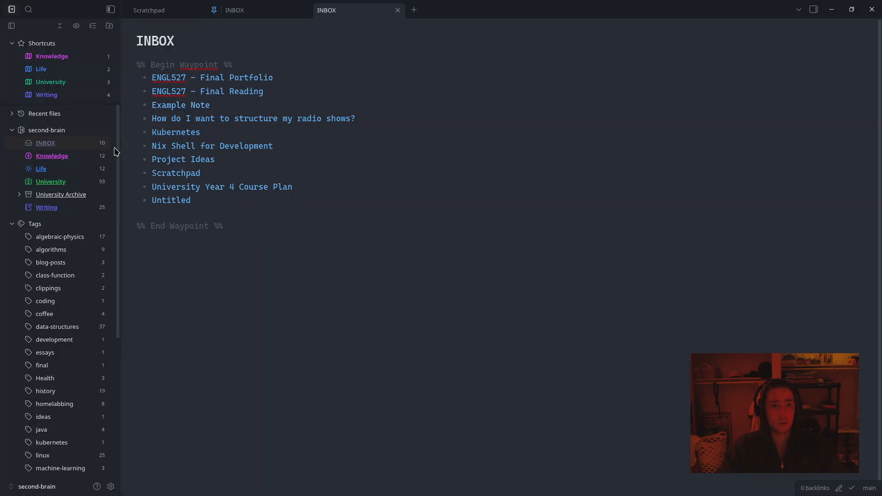
click(171, 105)
click(170, 104)
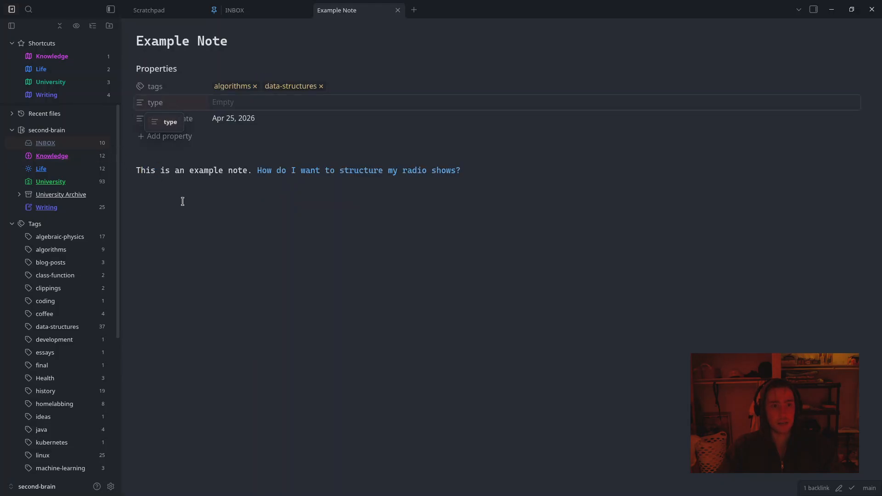
View the destination folders for moving Example Note out of INBOX, dismiss the choice, and return to the vault's folder overview
click(75, 142)
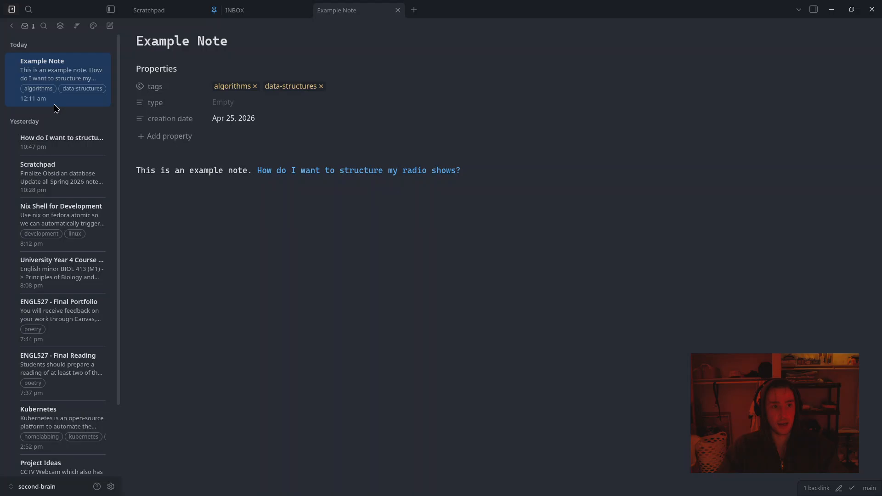
right_click(60, 68)
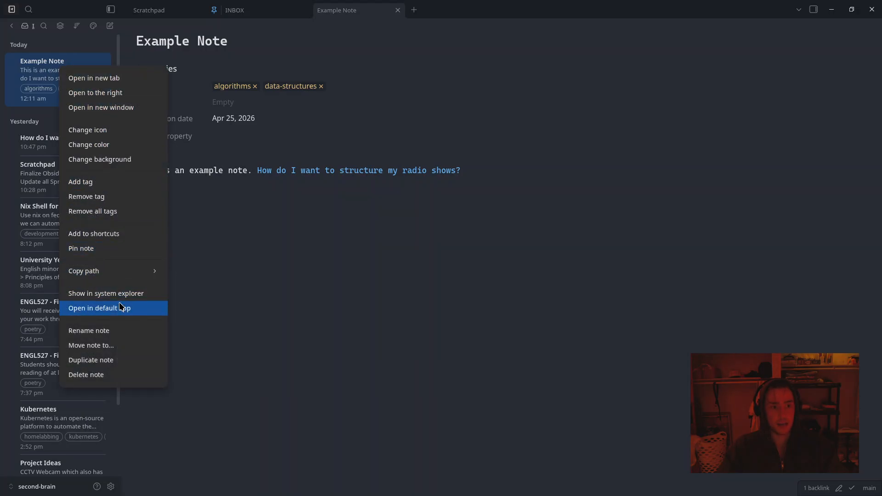
click(119, 345)
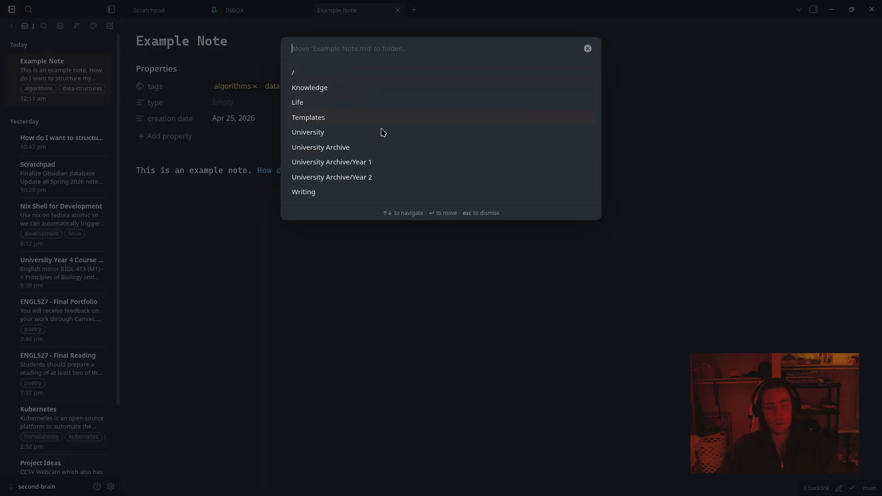
click(286, 256)
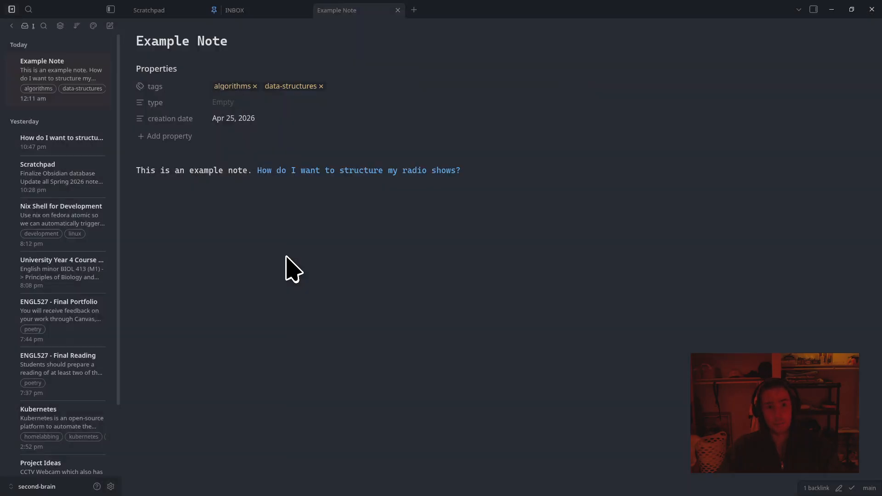
click(69, 79)
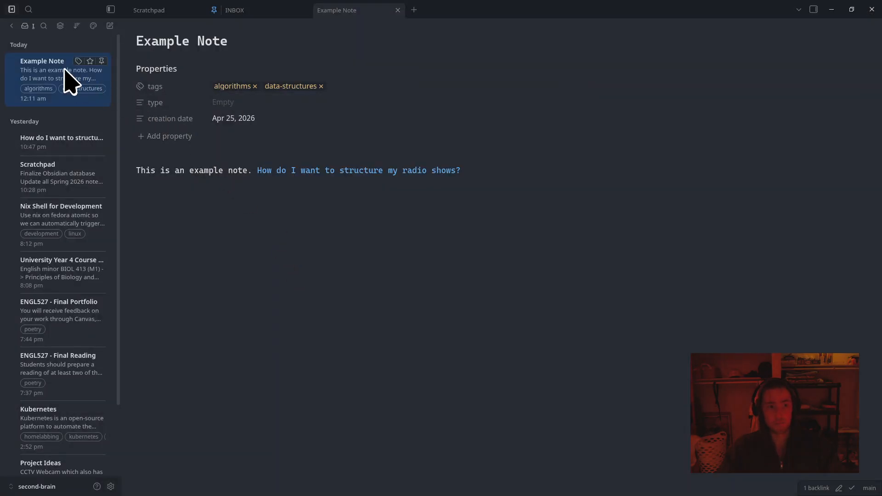
click(12, 27)
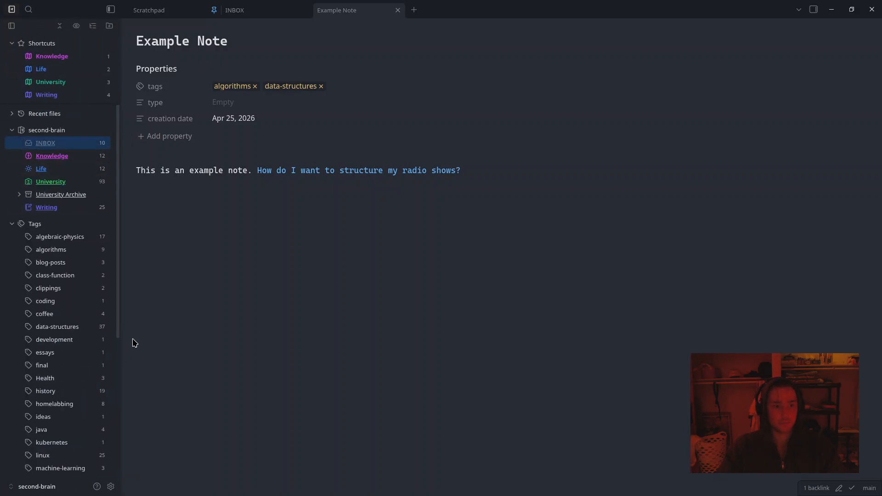
Clear all of Example Note's file properties and delete its body text
scroll(115, 366, down, 5)
scroll(115, 366, up, 5)
click(377, 221)
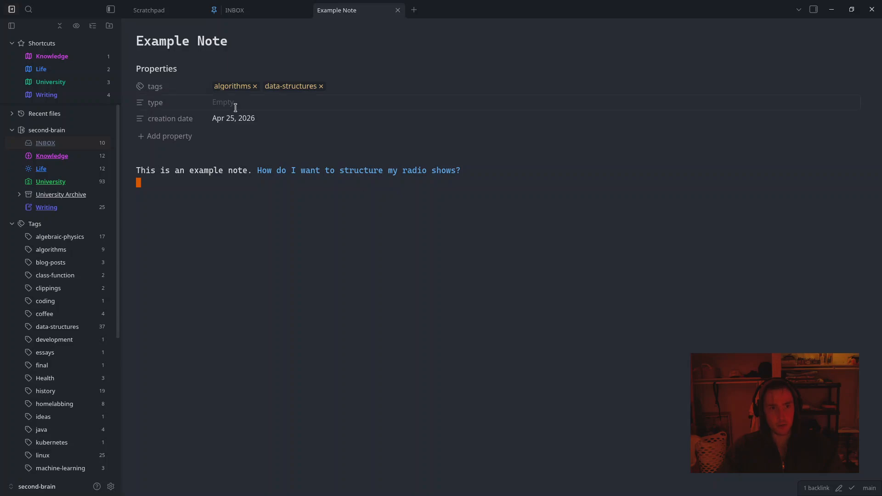
right_click(162, 69)
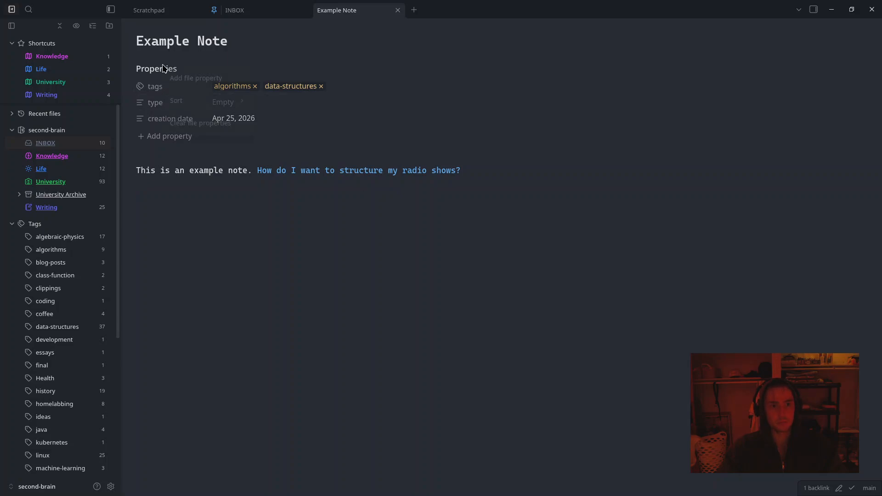
click(180, 117)
key(d)
key(d)
Insert the lecture template into Example Note, fill in course ENGL527, semester Spring 2026 and year 3, and close the note
key(alt+t)
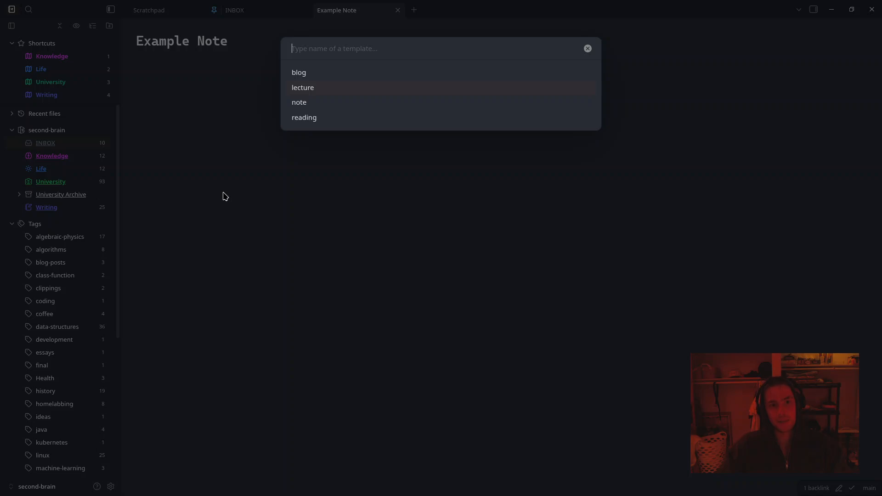
key(Return)
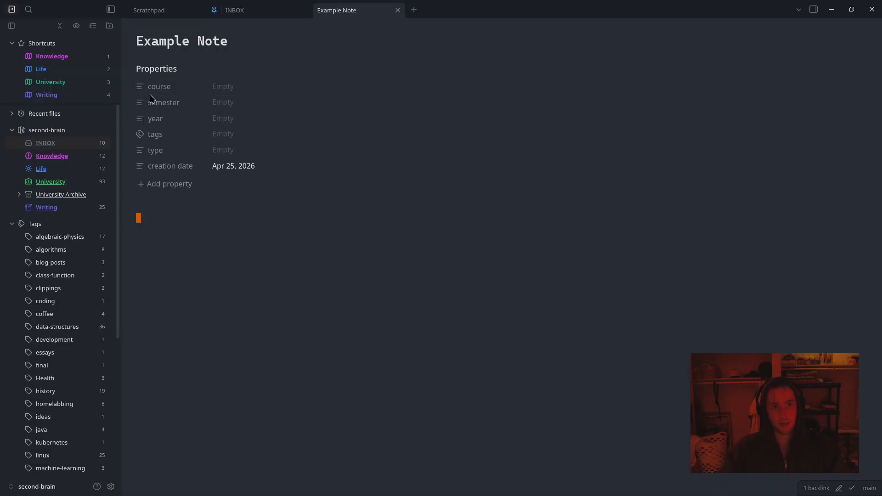
click(216, 88)
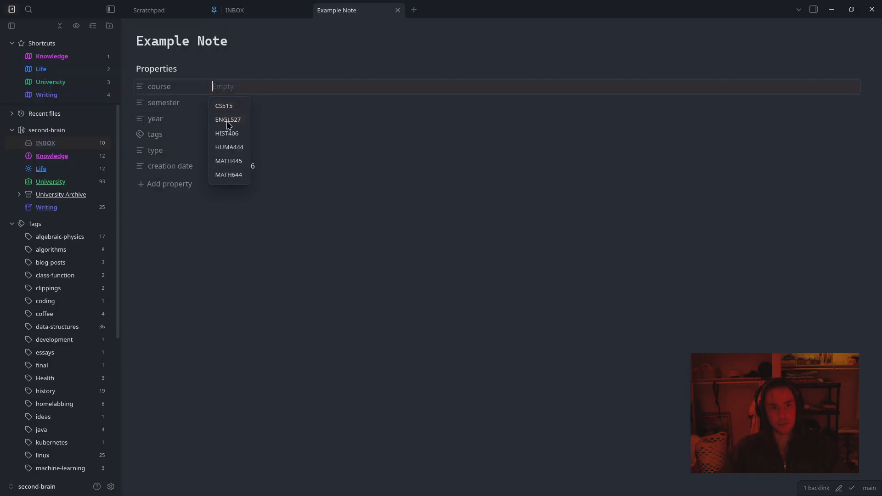
click(228, 121)
click(234, 103)
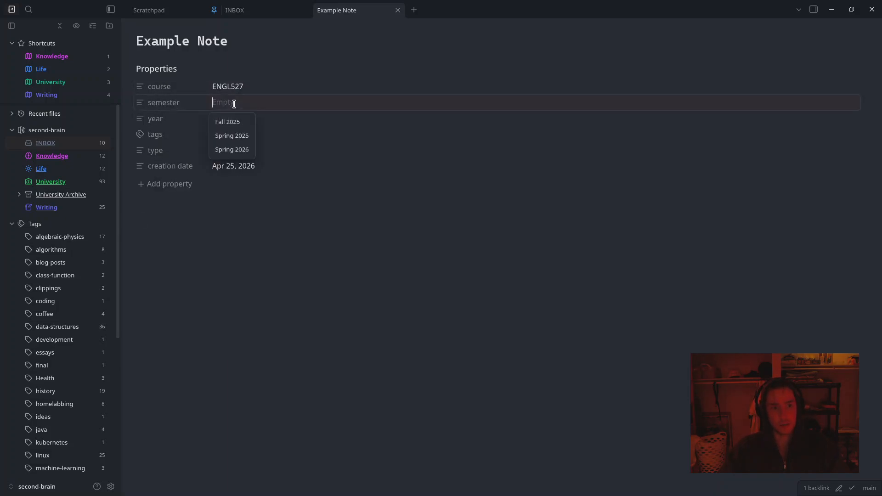
click(239, 151)
click(239, 120)
click(222, 140)
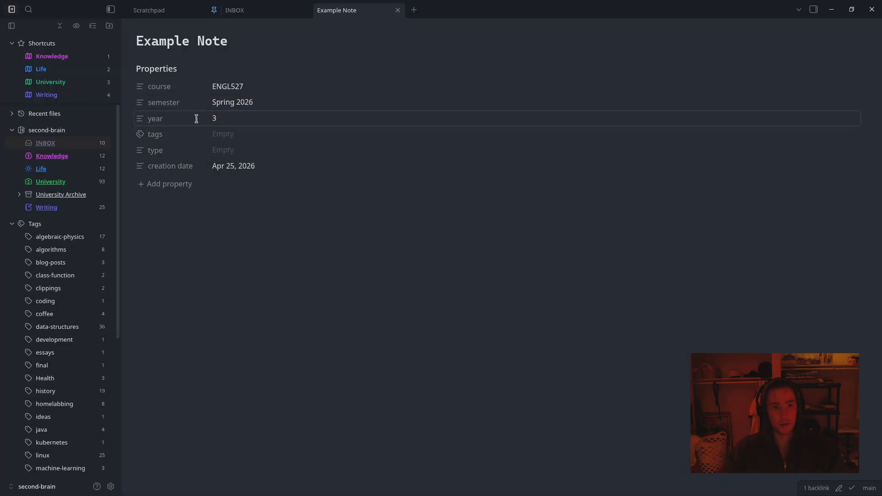
middle_click(346, 9)
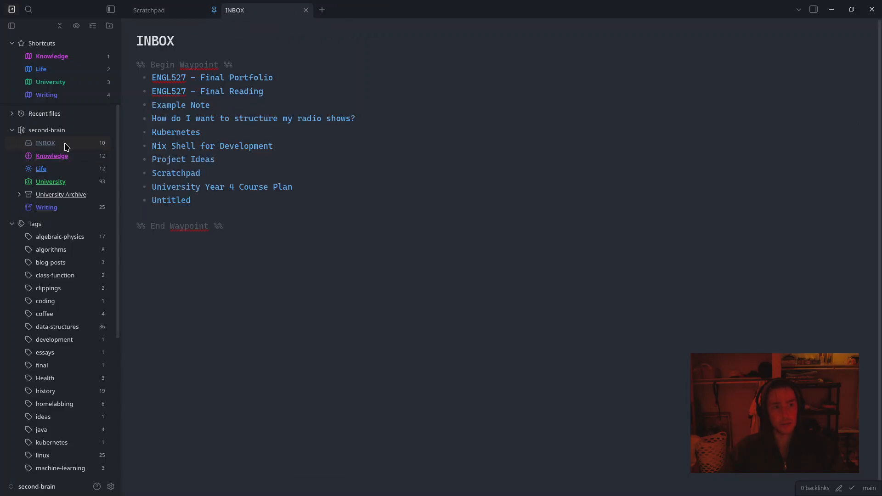
Look through the quick switcher's note list, the search options and the vault's tag list
click(242, 243)
key(ctrl+o)
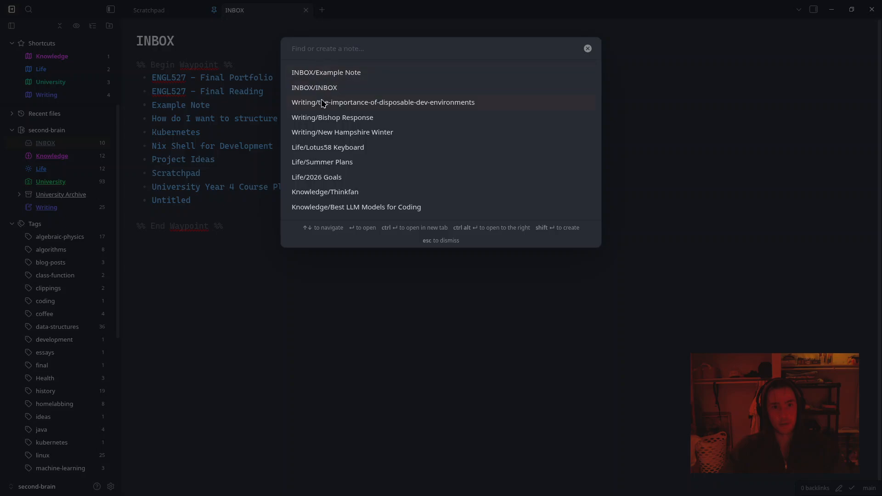
click(249, 247)
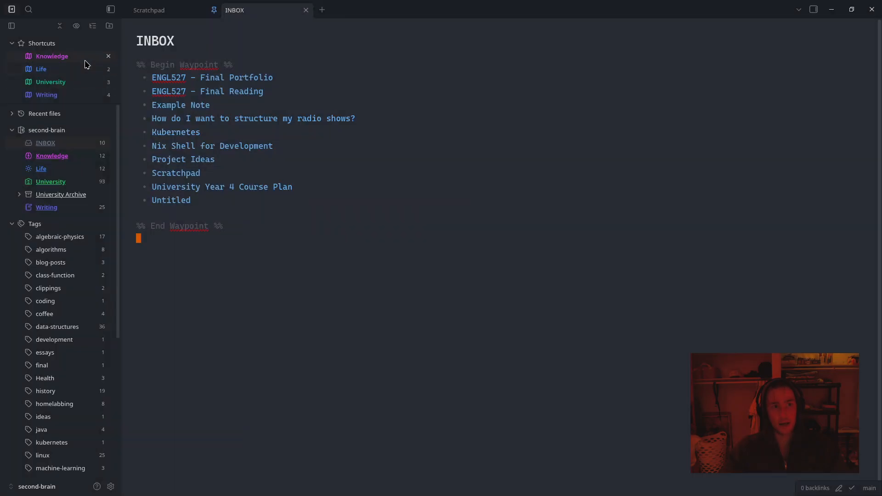
click(29, 10)
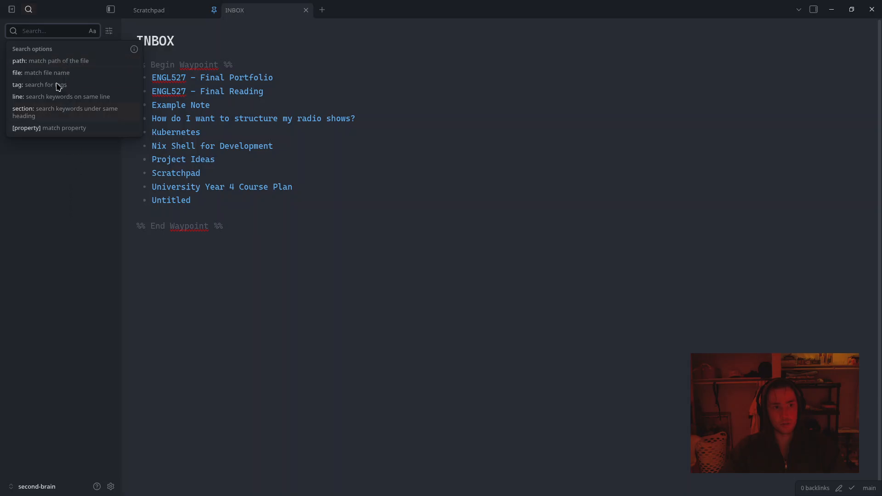
click(92, 409)
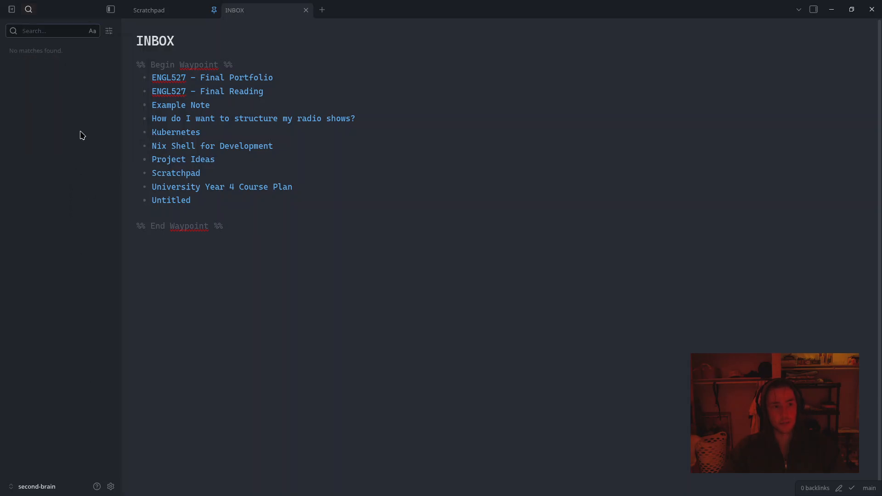
click(47, 26)
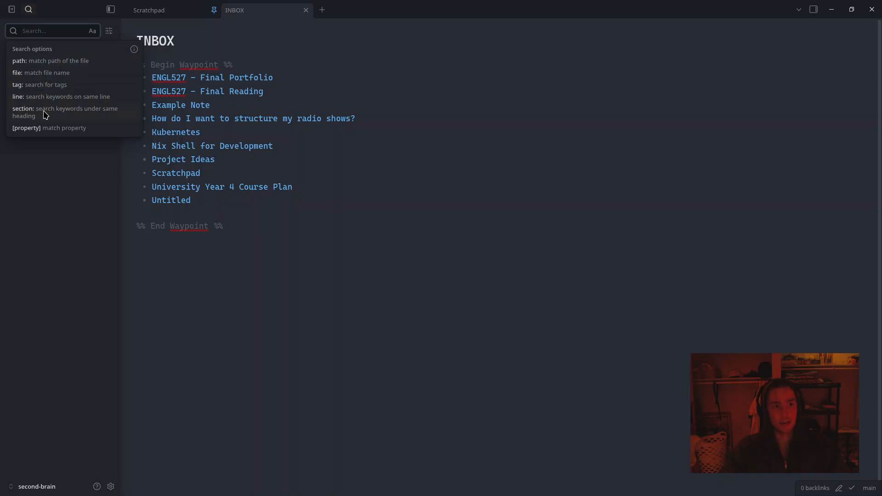
click(12, 10)
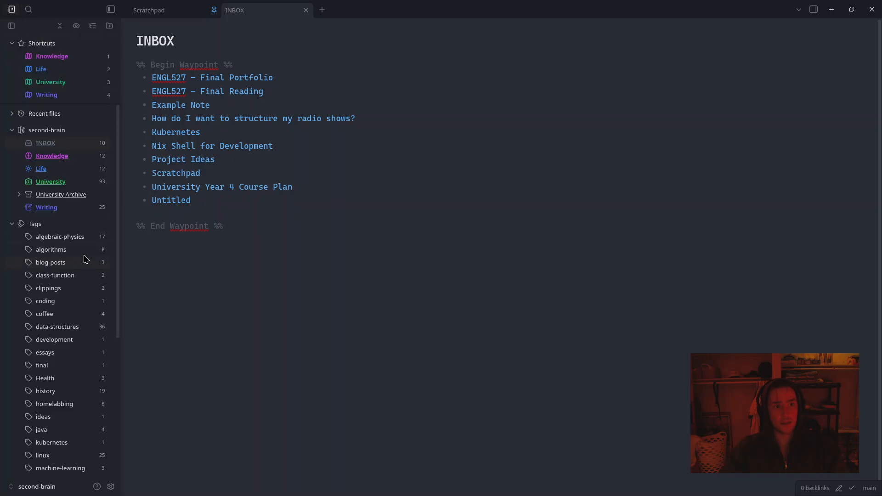
scroll(69, 156, down, 5)
scroll(69, 156, up, 5)
Switch to the web browser, search for "kubernetes" and open the Wikipedia article from the results
click(29, 484)
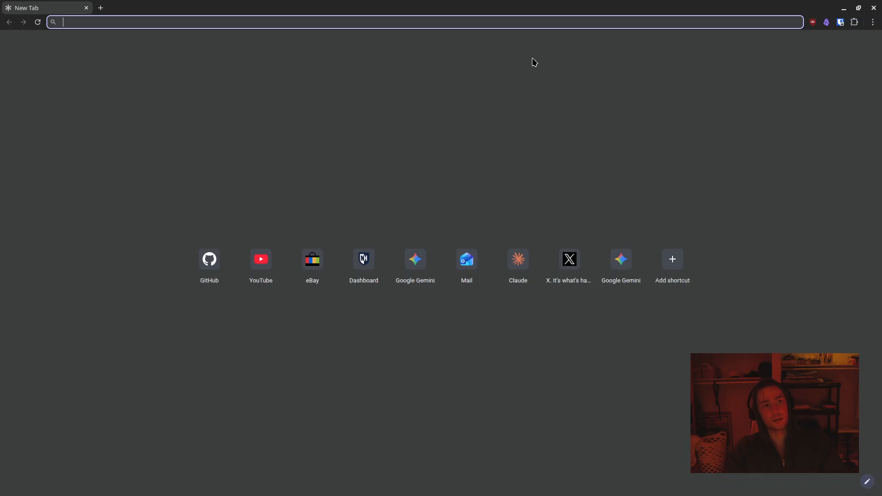
text(kubernetes)
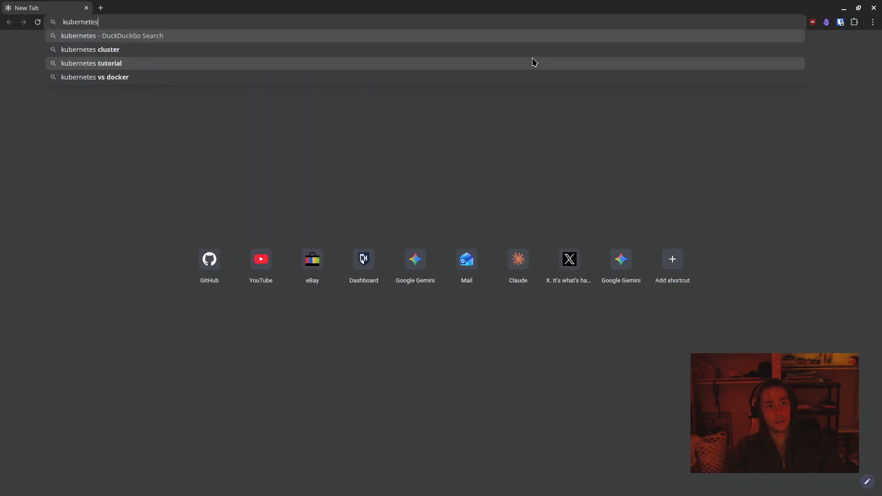
key(Return)
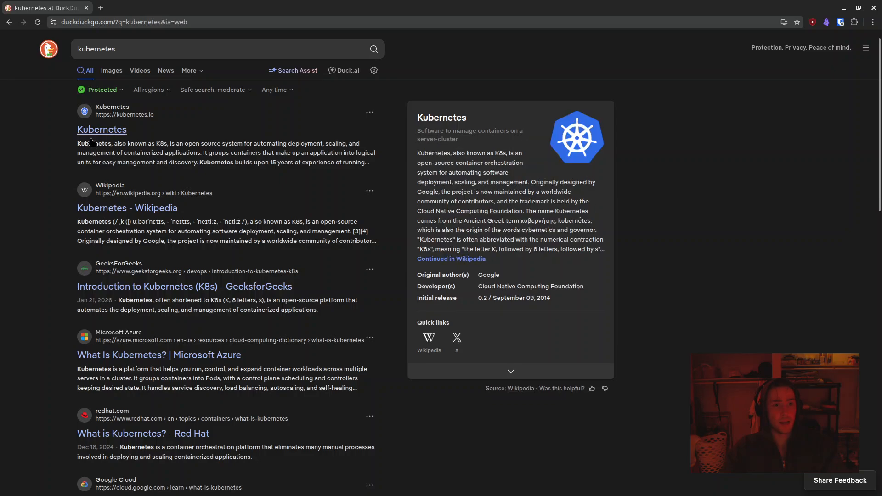
click(133, 210)
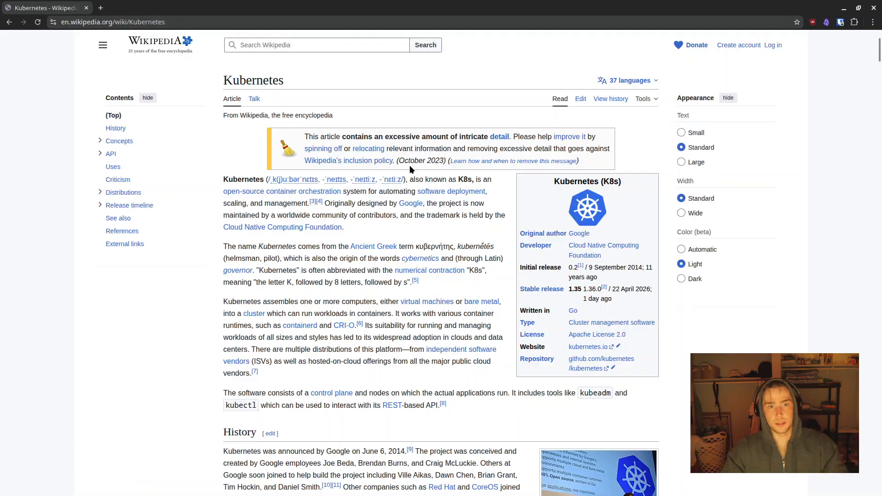
Review the Obsidian web clipper's properties, content preview and destination folder for the Kubernetes article
click(826, 22)
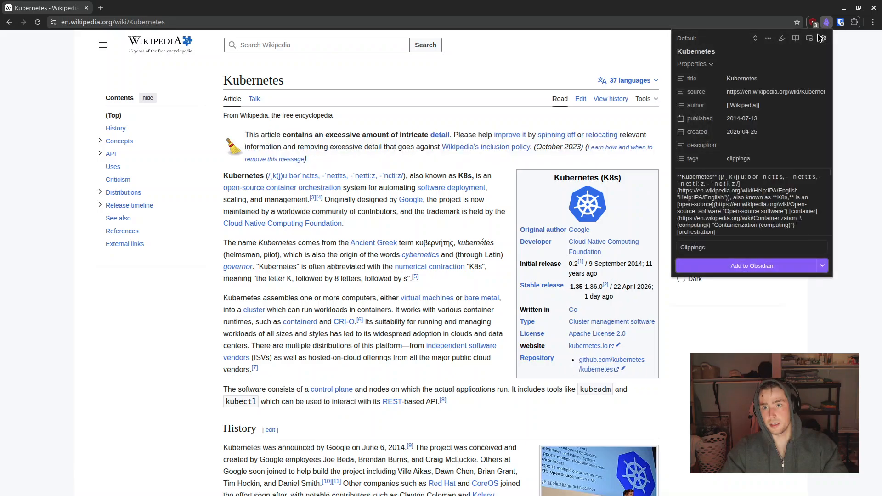
scroll(754, 210, down, 5)
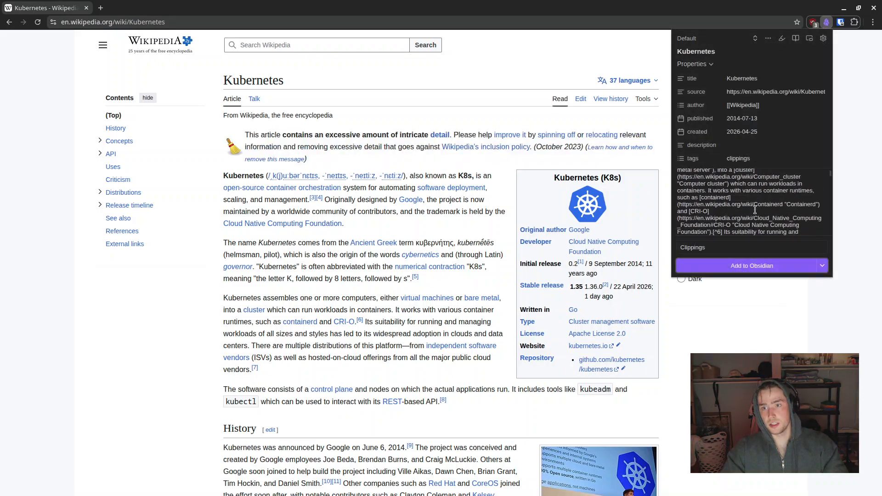
scroll(754, 209, down, 10)
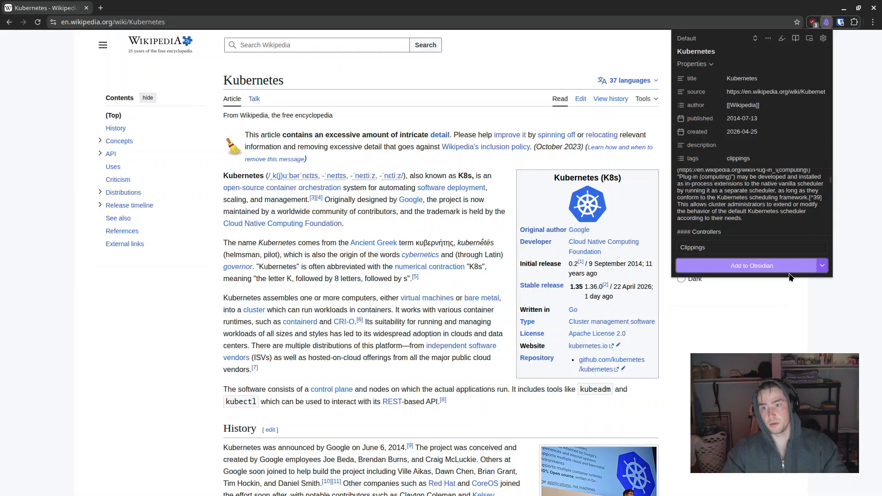
double_click(779, 248)
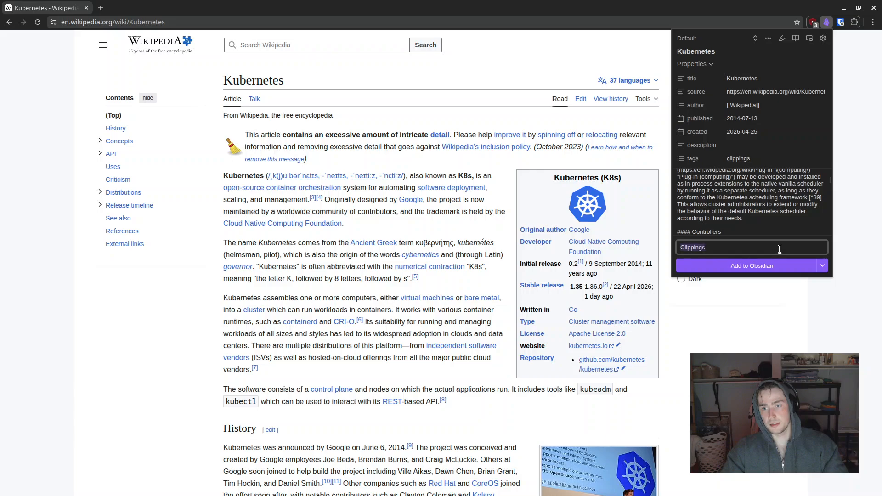
key(Return)
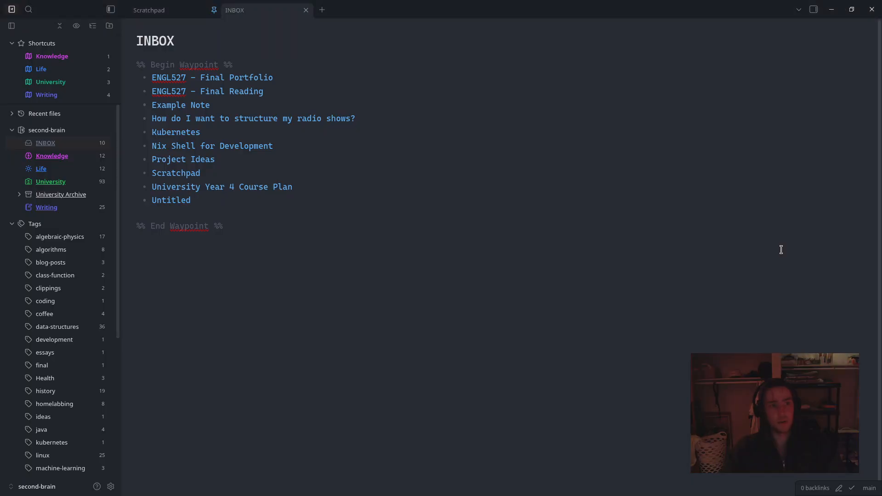
key(alt+Tab)
Clip the Kubernetes article to Obsidian with INBOX as the destination folder, and allow Obsidian to open
click(826, 22)
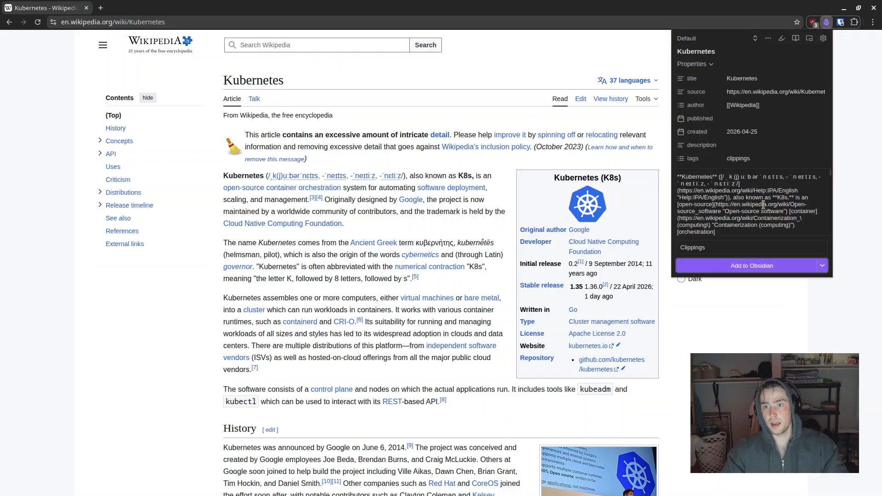
double_click(754, 252)
text(IN)
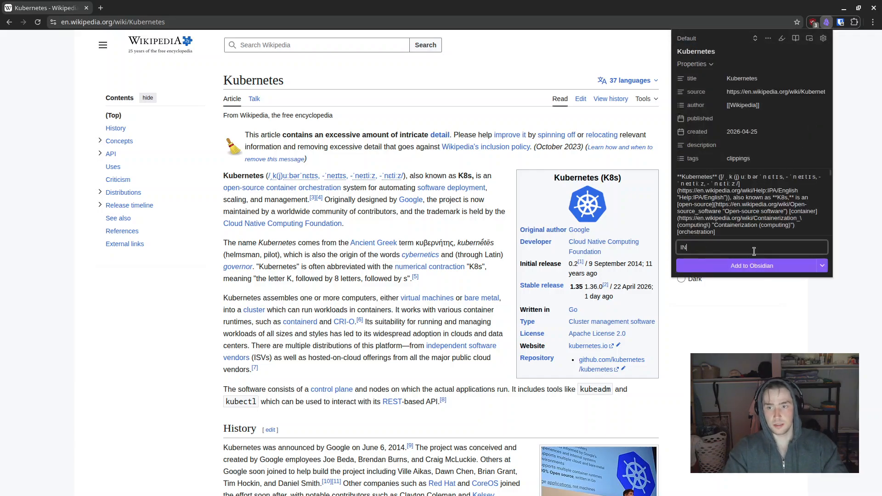
text(BOX)
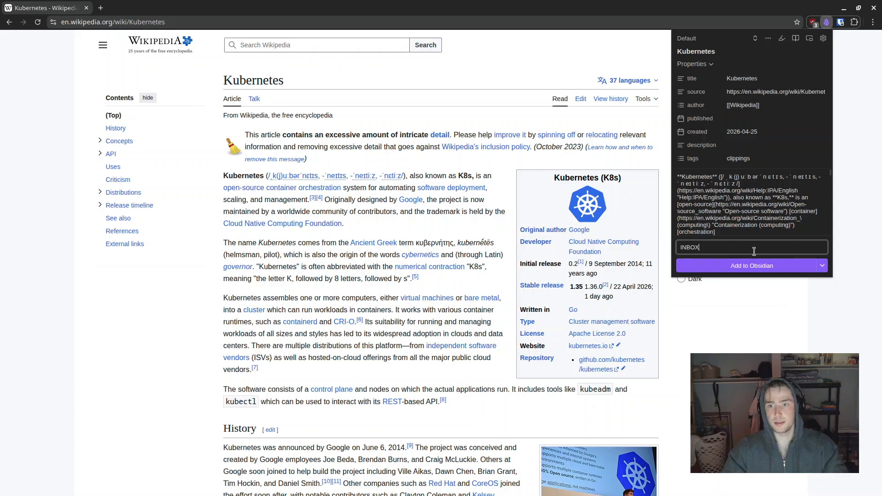
click(737, 266)
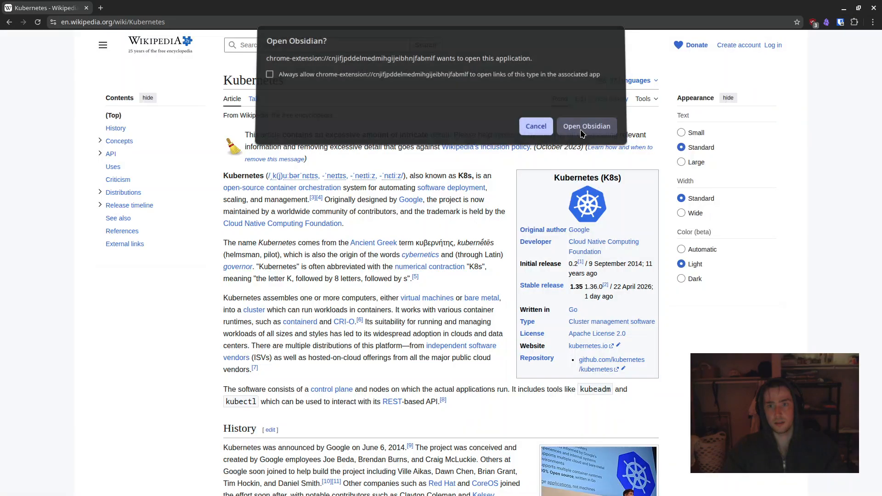
click(583, 129)
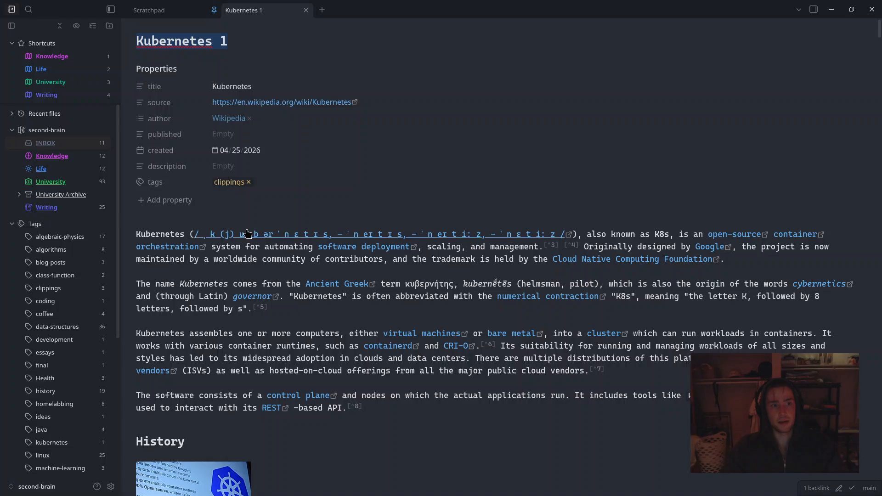
Look through the clipped Kubernetes note's properties and article text, reopening it from the INBOX index note
scroll(288, 204, down, 6)
scroll(289, 205, down, 2)
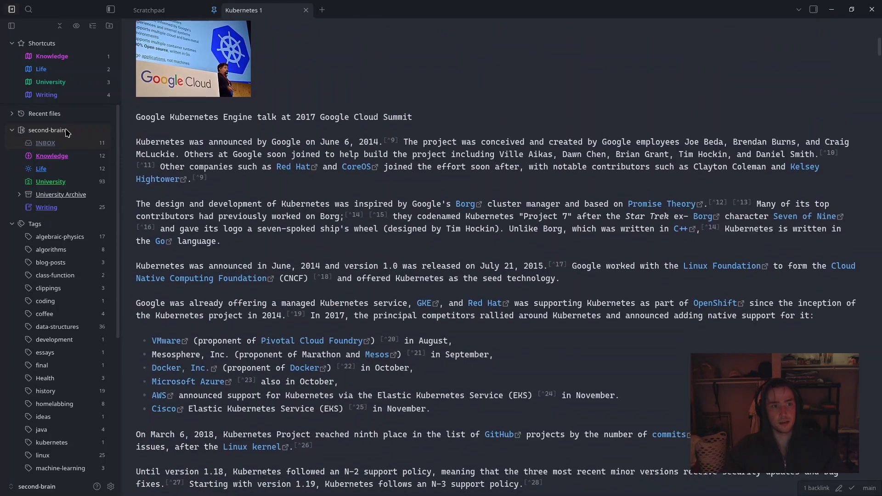
click(36, 144)
click(184, 130)
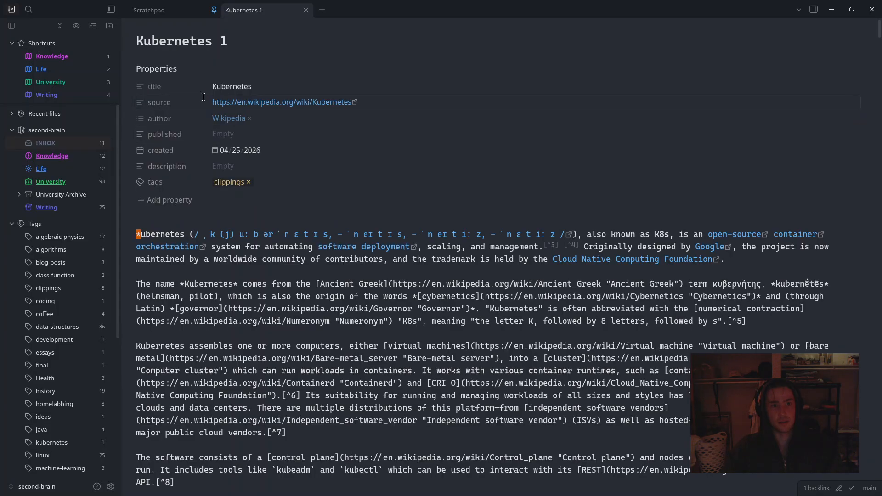
scroll(292, 155, down, 9)
scroll(291, 156, up, 8)
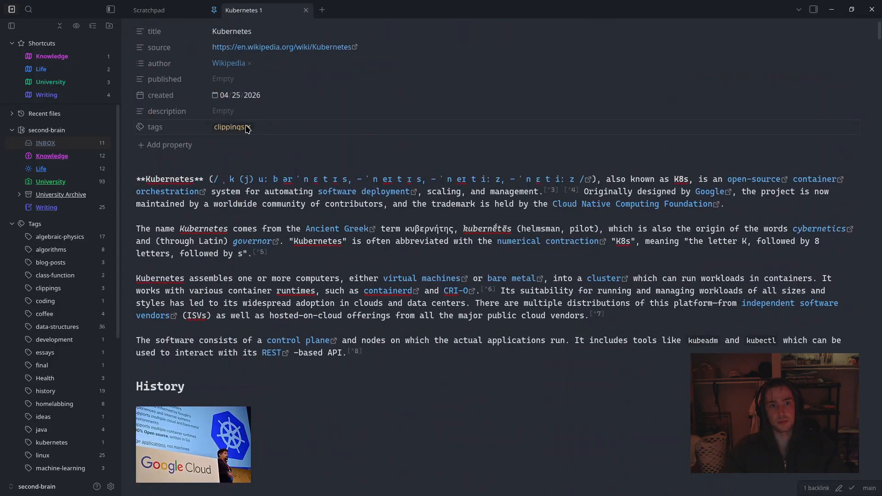
scroll(247, 129, up, 1)
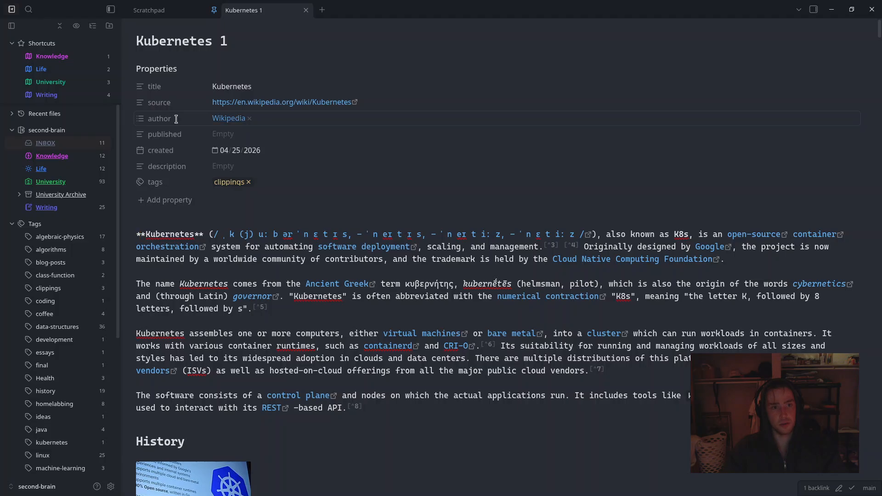
scroll(289, 141, down, 20)
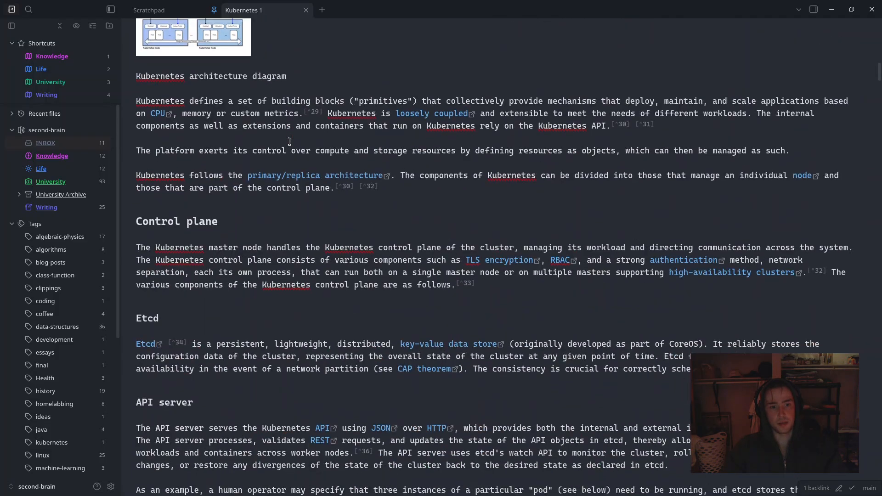
scroll(396, 228, up, 20)
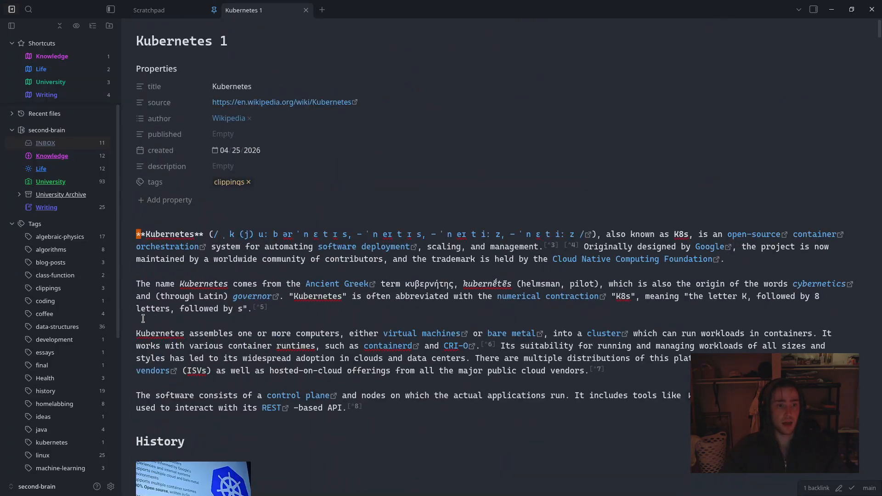
Open the graph view and look through the plugin settings for Git, Notebook Navigator, Omnisearch, Templater and Waypoint
key(ctrl+g)
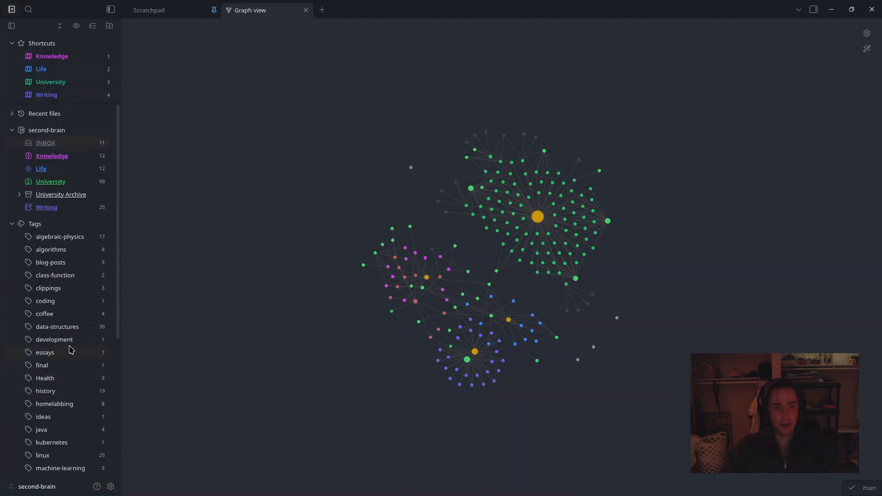
click(111, 486)
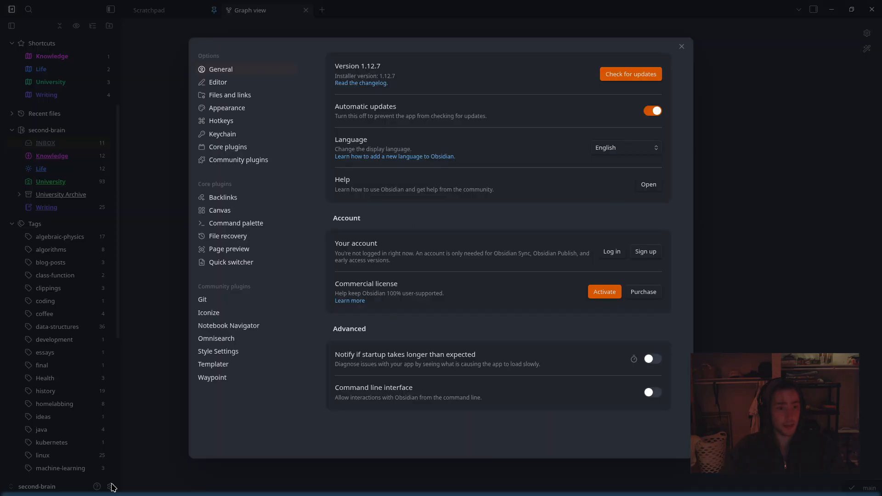
click(257, 301)
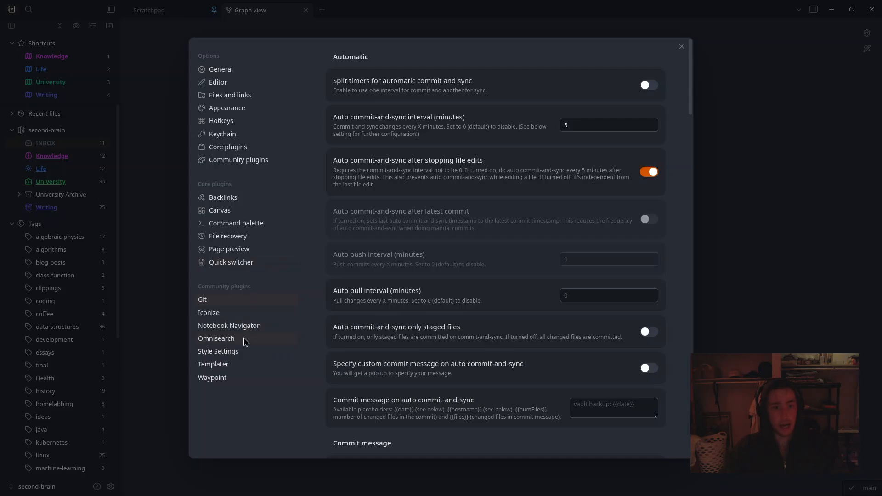
click(258, 329)
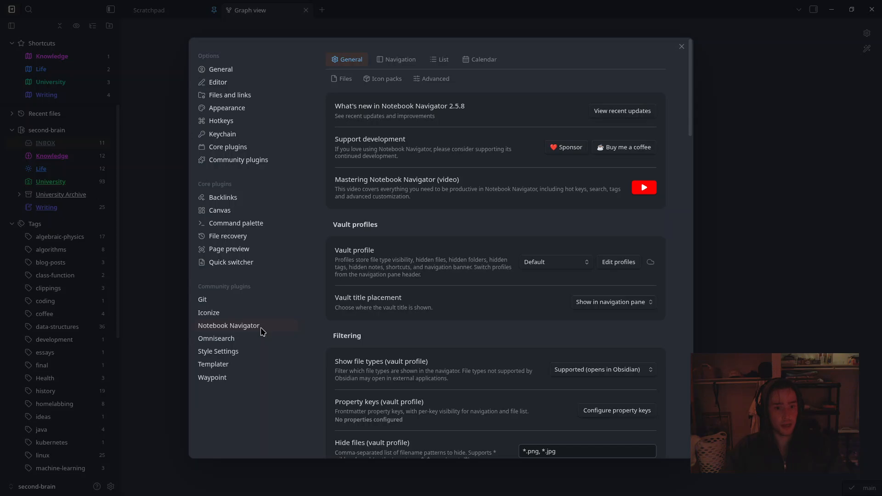
click(245, 340)
click(242, 367)
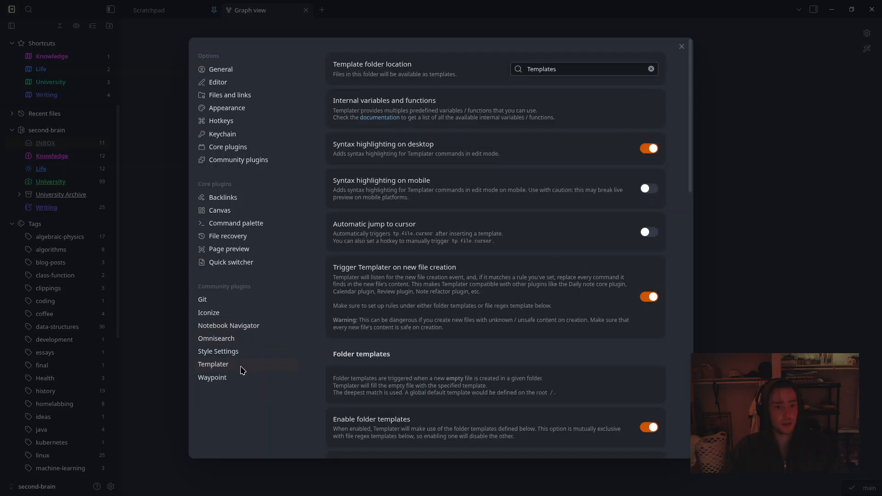
click(244, 379)
click(128, 252)
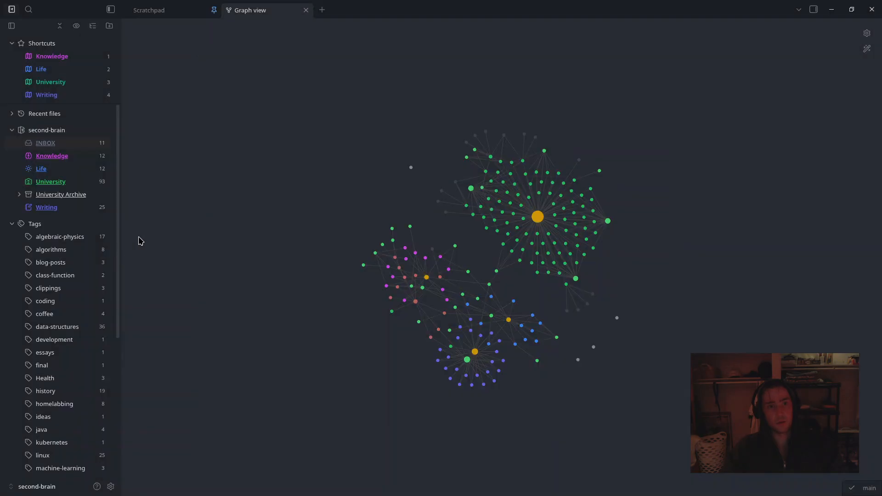
View the INBOX and University index notes and look through their lists of linked notes
click(46, 143)
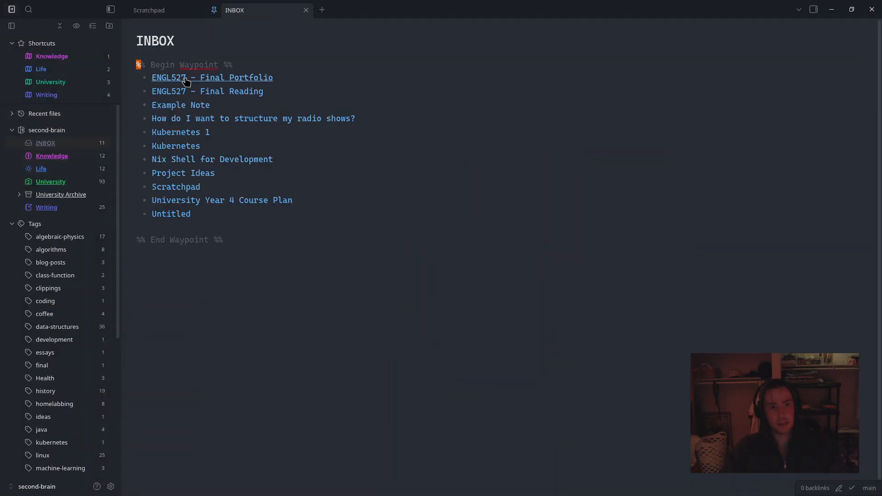
click(50, 181)
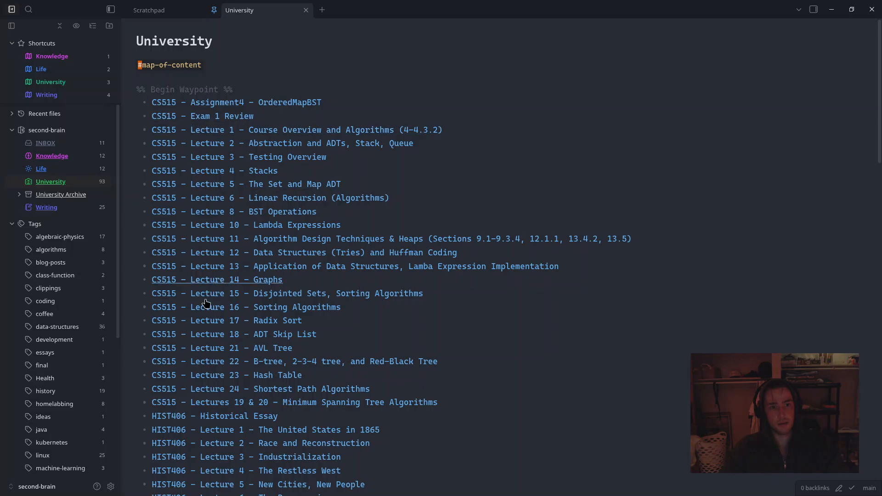
scroll(207, 306, down, 7)
scroll(207, 308, up, 7)
Open the Life index note, browse the Life folder's note previews and open the Video Ideas note from the index
click(41, 169)
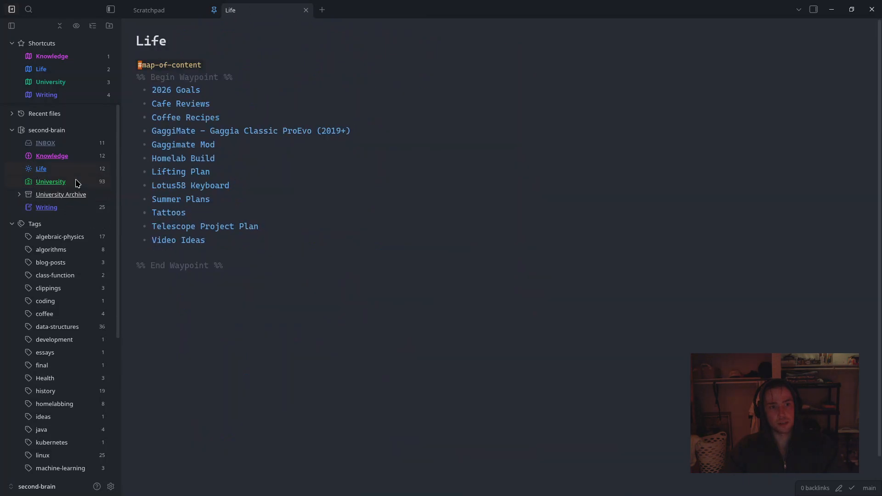
click(78, 168)
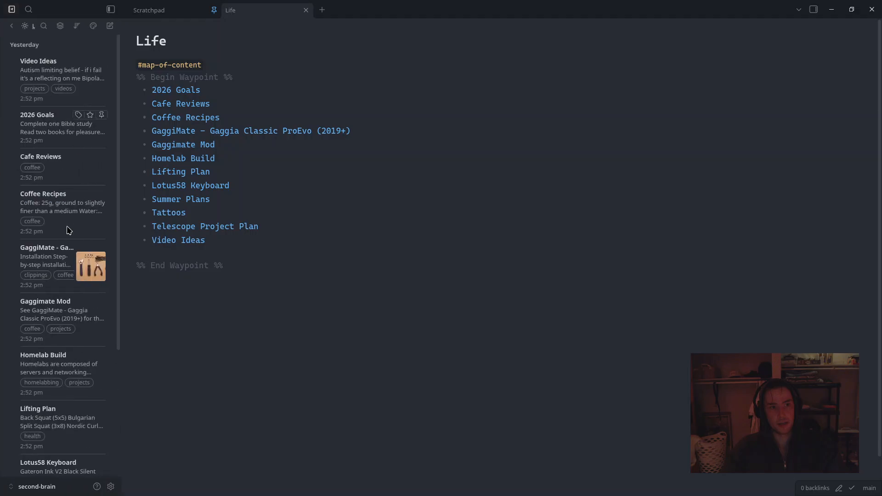
scroll(113, 379, down, 1)
scroll(107, 384, up, 1)
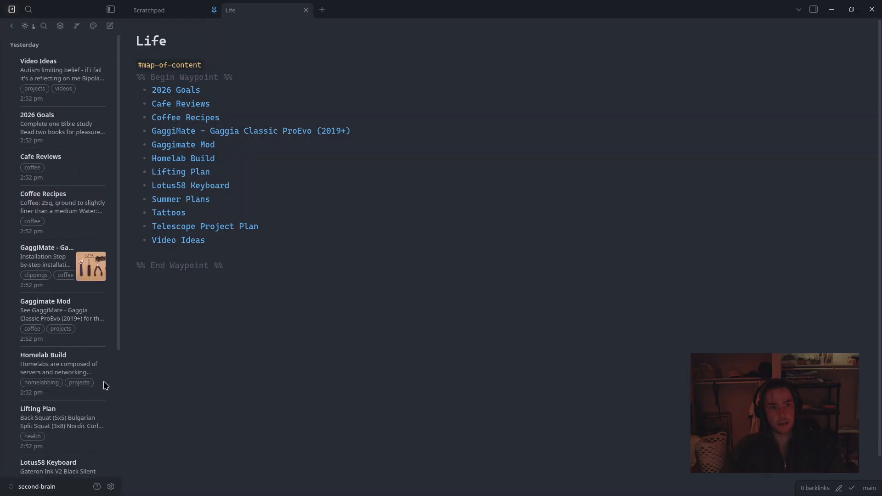
click(12, 26)
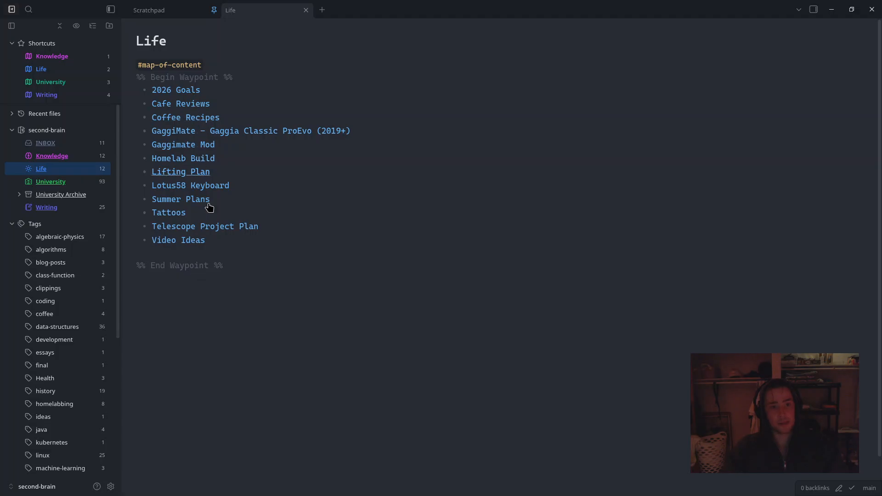
click(179, 239)
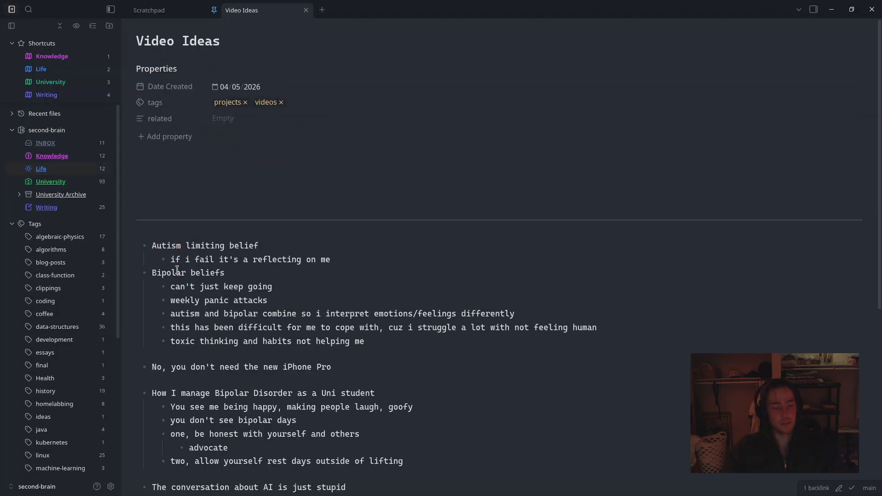
Review the Waypoint, Templater, Omnisearch and Notebook Navigator plugin settings and return to the Video Ideas note
click(111, 487)
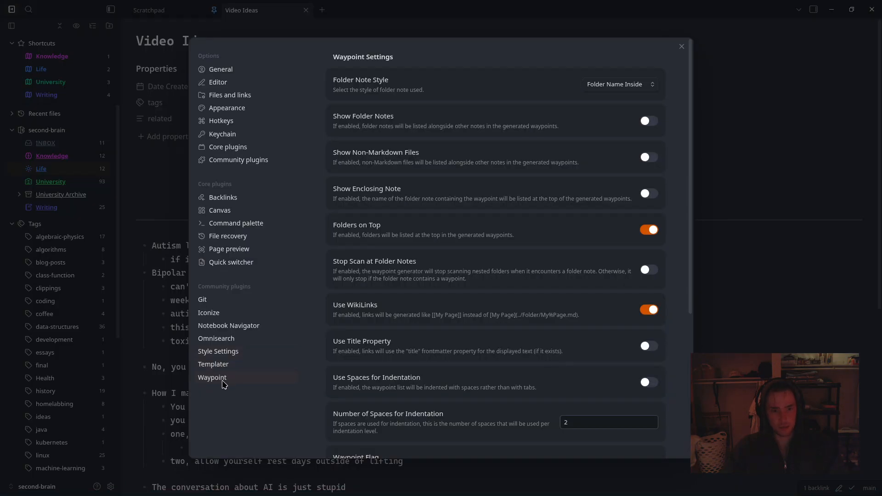
click(213, 365)
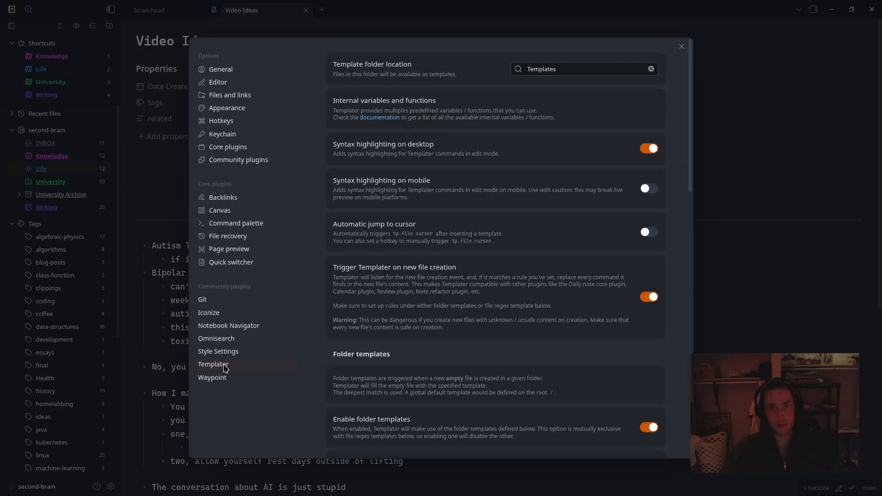
click(237, 340)
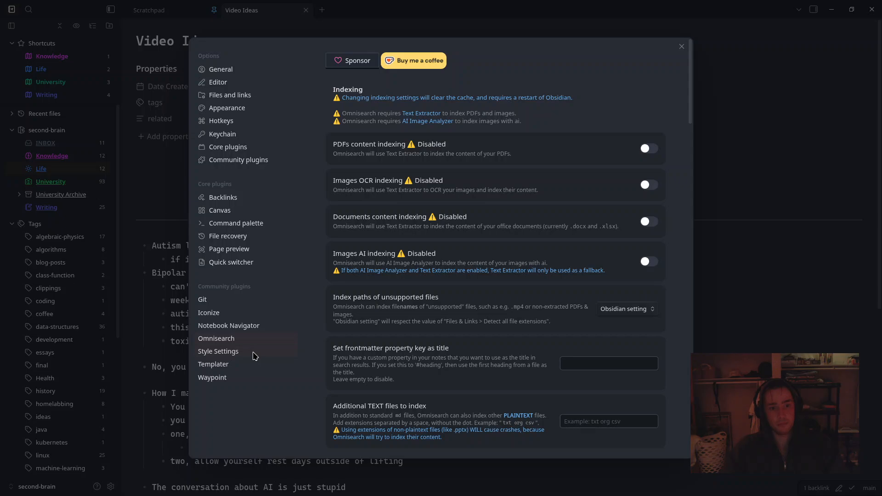
click(260, 321)
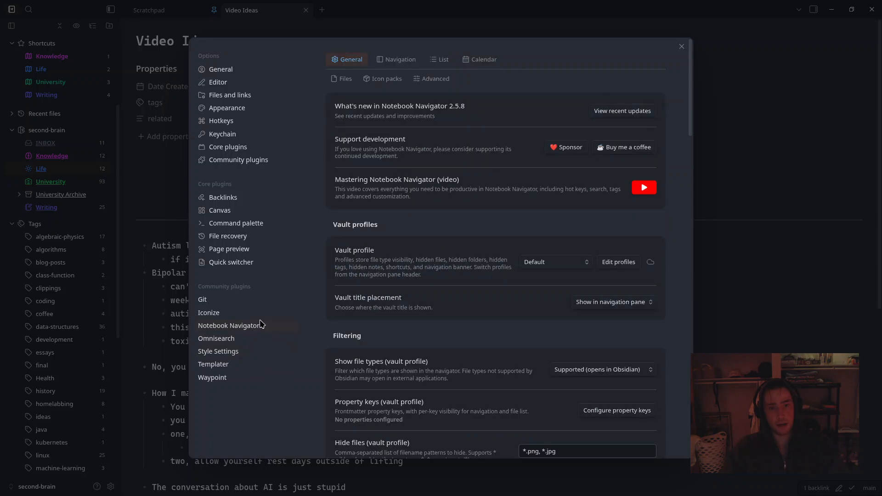
click(65, 165)
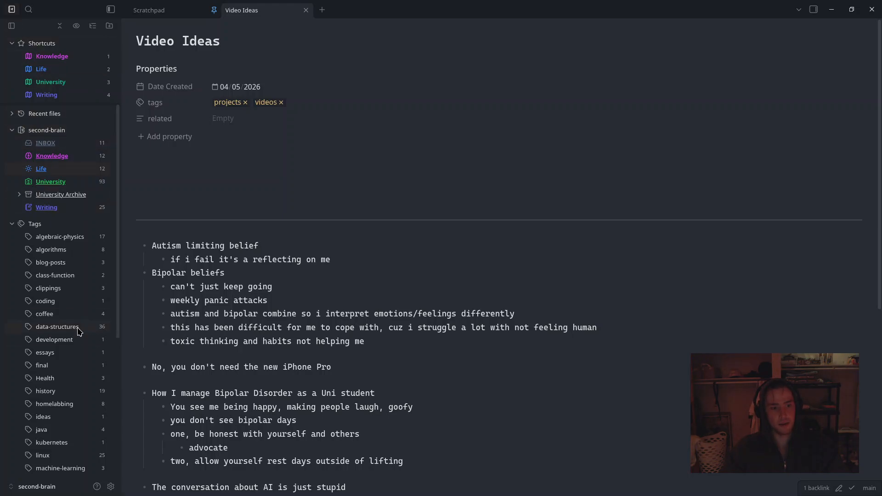
Examine the Git plugin's settings, from automatic commit-and-sync through the pull, history and source control options
click(110, 486)
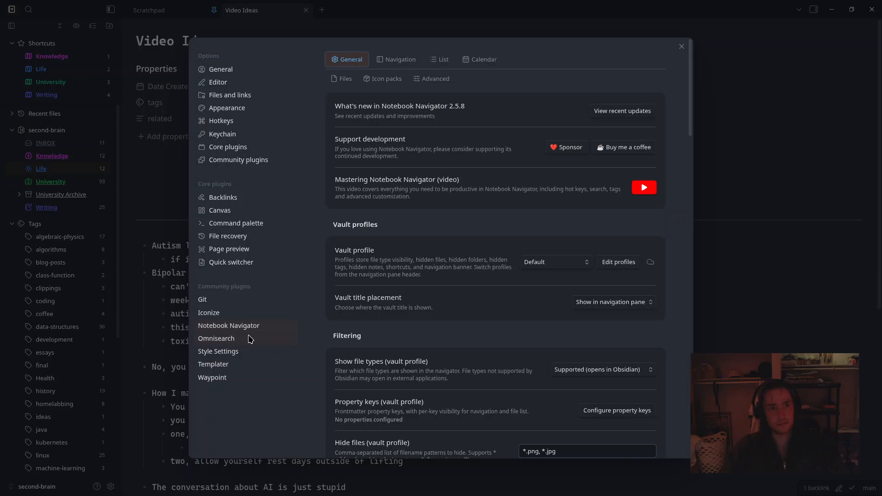
click(246, 299)
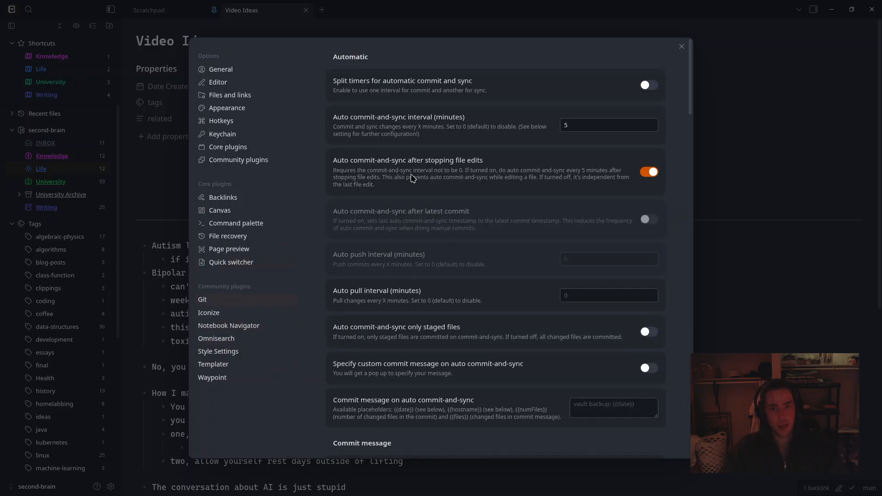
scroll(414, 178, down, 3)
scroll(417, 179, up, 3)
scroll(417, 178, down, 15)
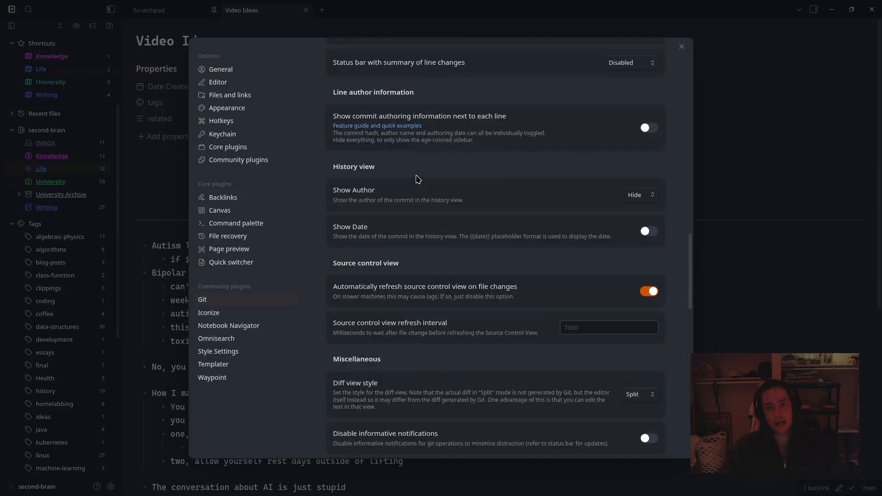
scroll(418, 178, up, 10)
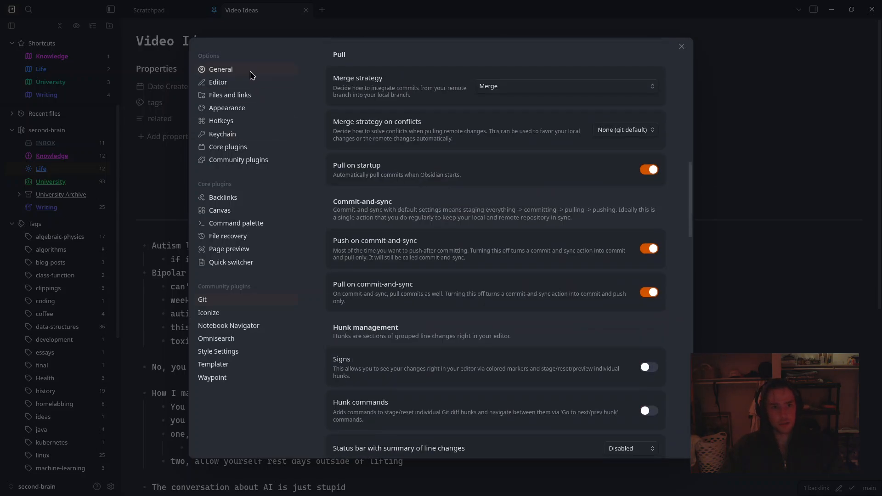
Look through Obsidian's general, editor, files, appearance, hotkey, keychain and core plugin settings and the installed community plugins, and close the settings
click(250, 71)
click(248, 84)
scroll(536, 112, down, 5)
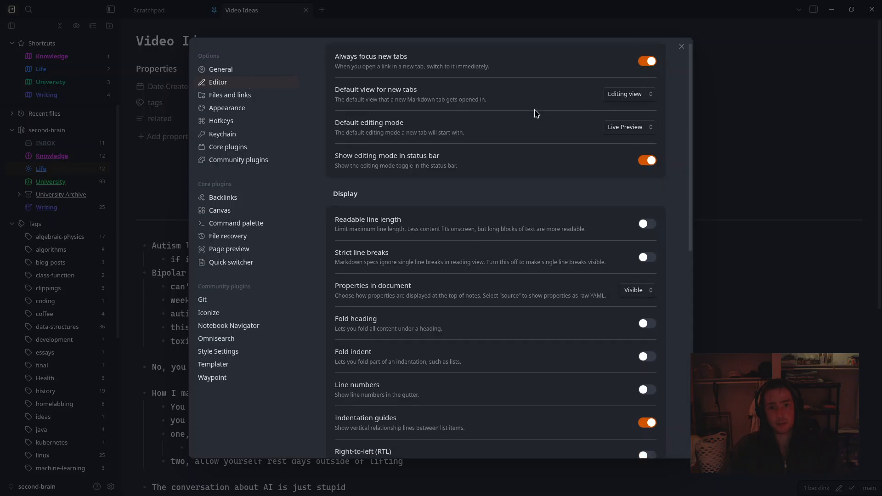
click(243, 100)
click(243, 107)
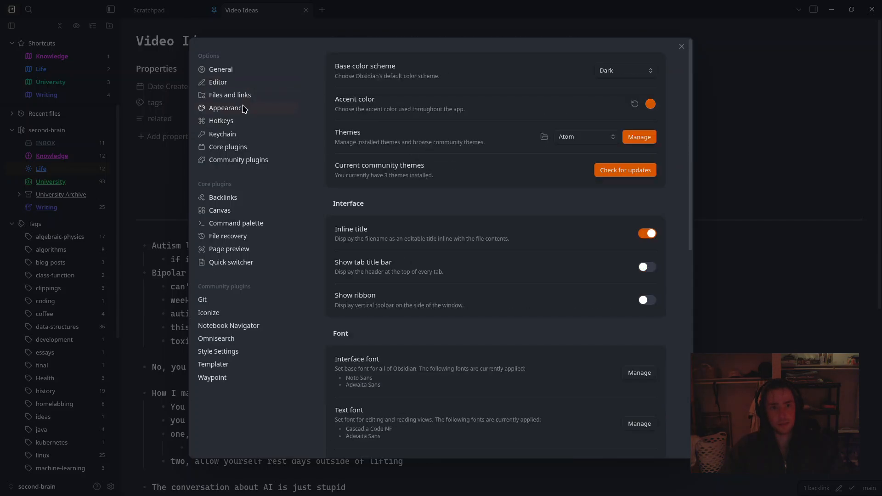
click(242, 120)
click(241, 132)
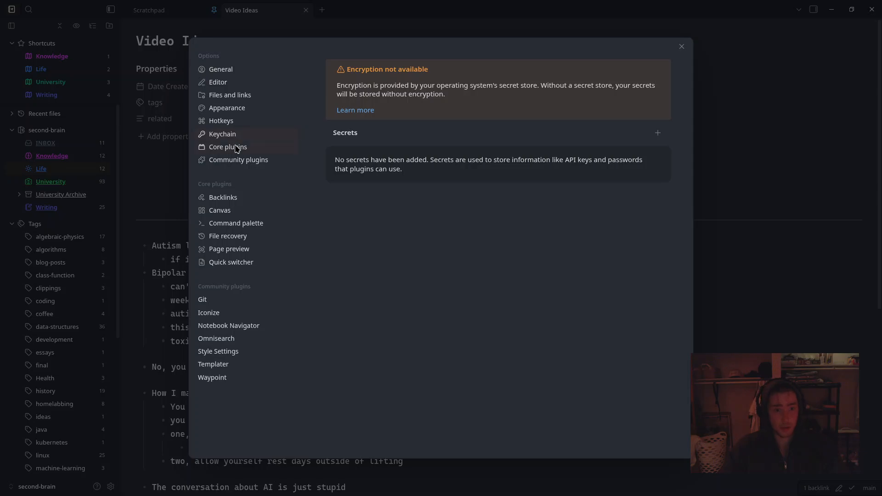
click(233, 147)
click(229, 160)
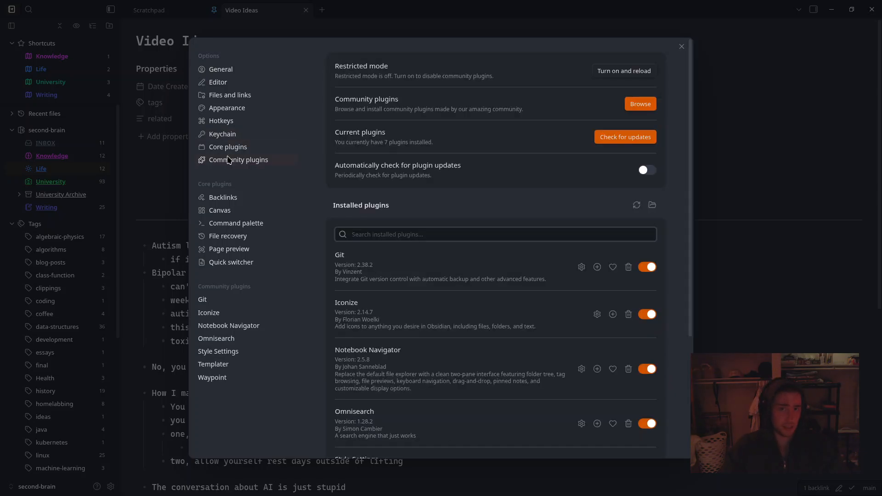
scroll(422, 229, down, 5)
key(Escape)
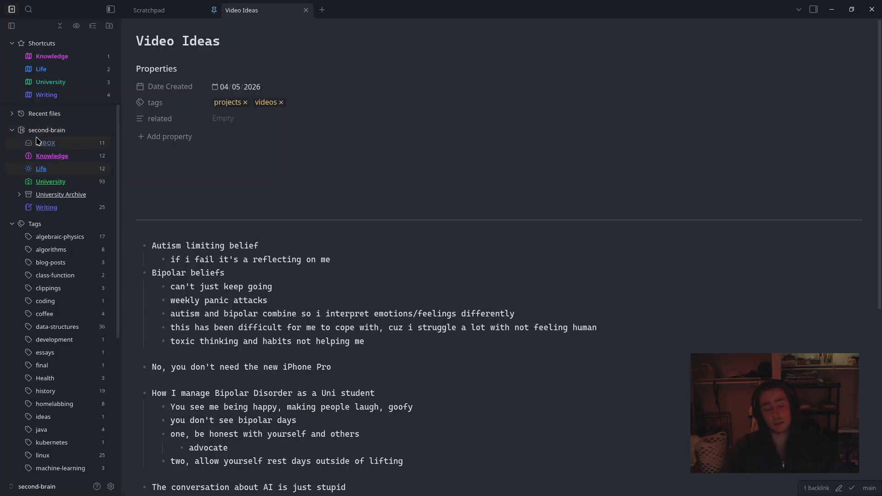
scroll(38, 141, down, 4)
scroll(38, 141, up, 4)
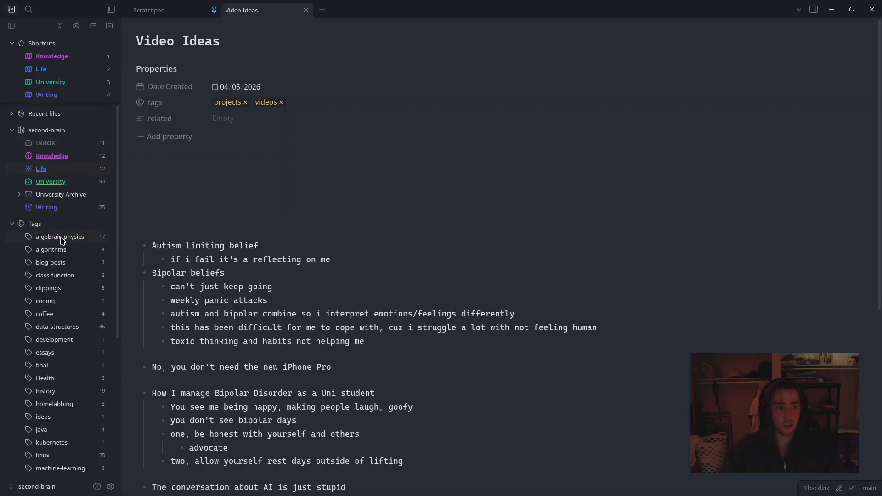
scroll(63, 240, down, 5)
scroll(64, 240, up, 5)
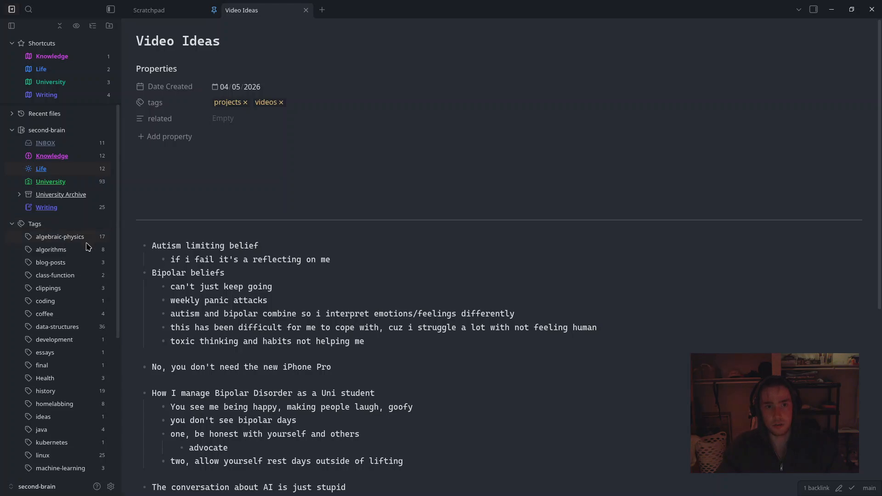
Open a terminal, go up from linux-dots to the repos directory and list its contents
key(super+Return)
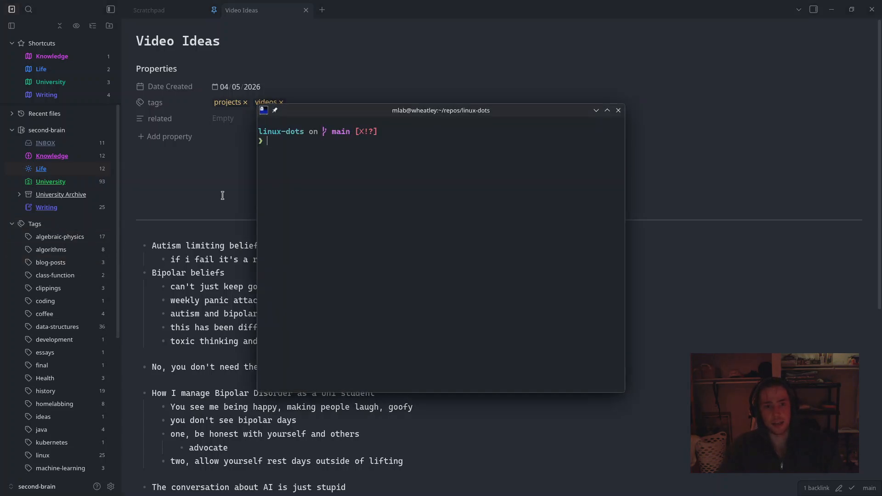
text(cd ..)
key(Return)
text(ls)
key(Return)
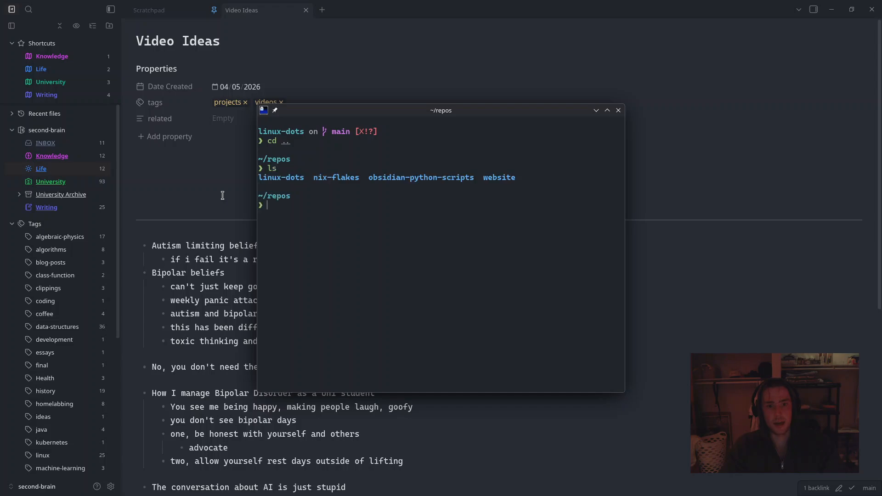
Change into the obsidian-python-scripts directory and list its files
text(cd ob)
key(Tab)
key(Return)
text(ls)
key(Return)
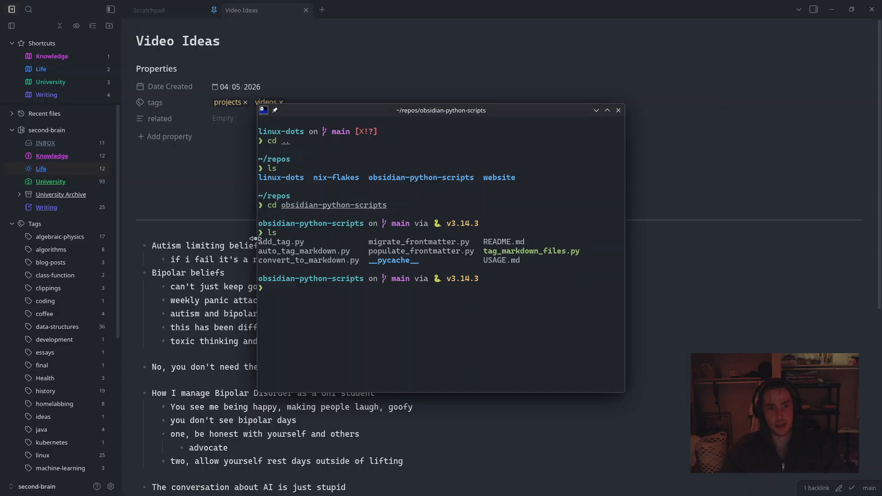
Highlight the listed Python script files, clear the highlight and close the terminal
drag(531, 256, 258, 233)
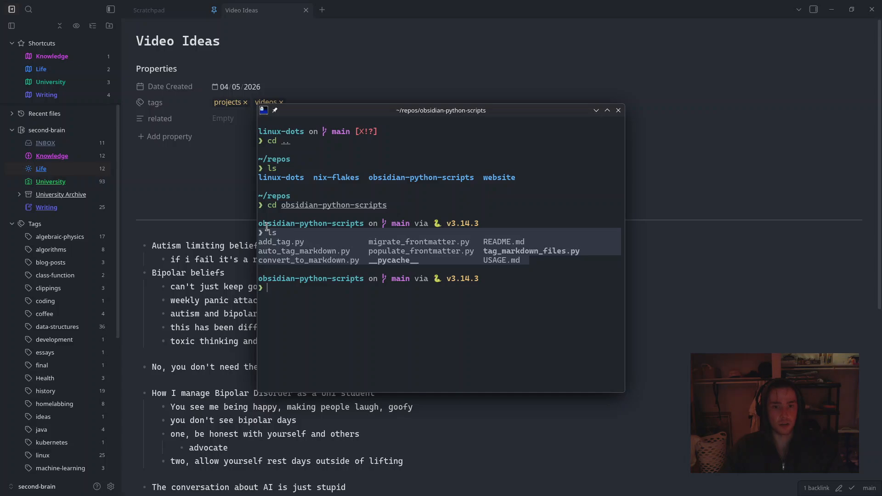
click(266, 227)
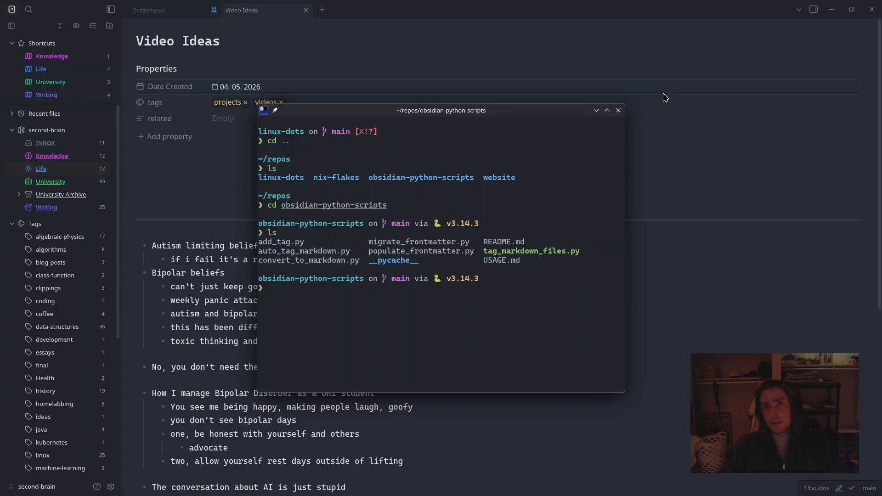
click(617, 111)
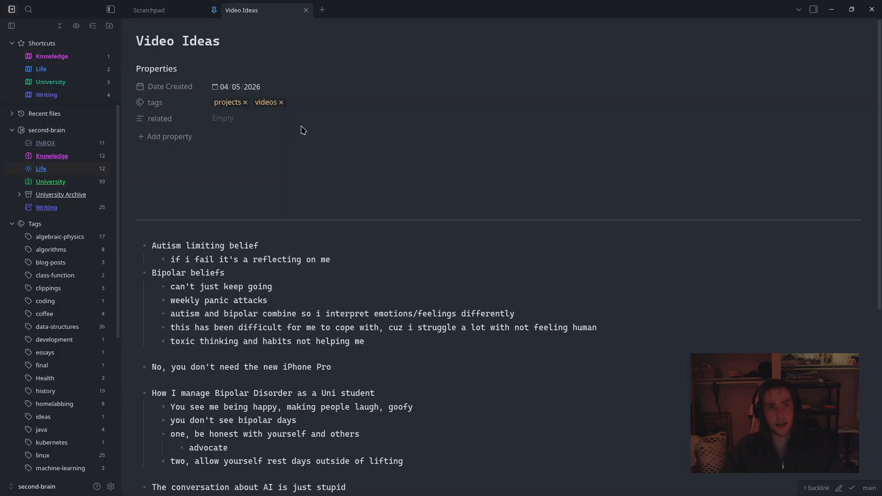
scroll(37, 215, down, 5)
scroll(33, 220, up, 5)
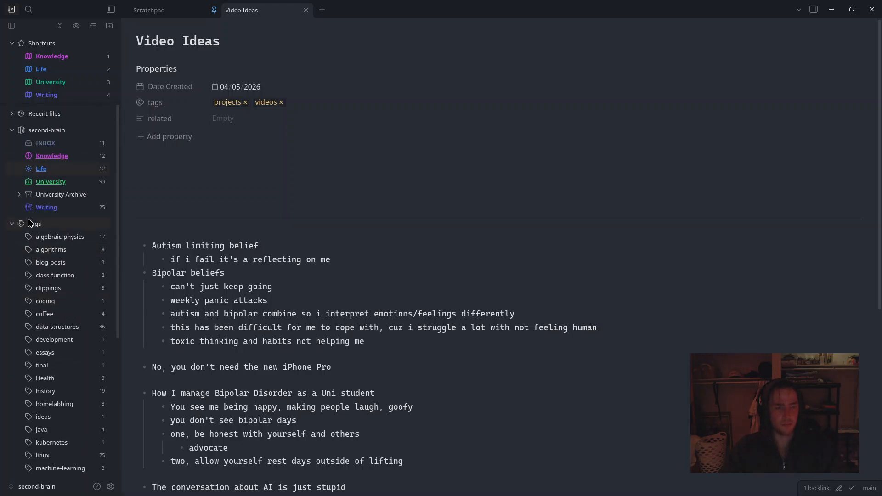
scroll(28, 222, down, 1)
scroll(28, 222, up, 1)
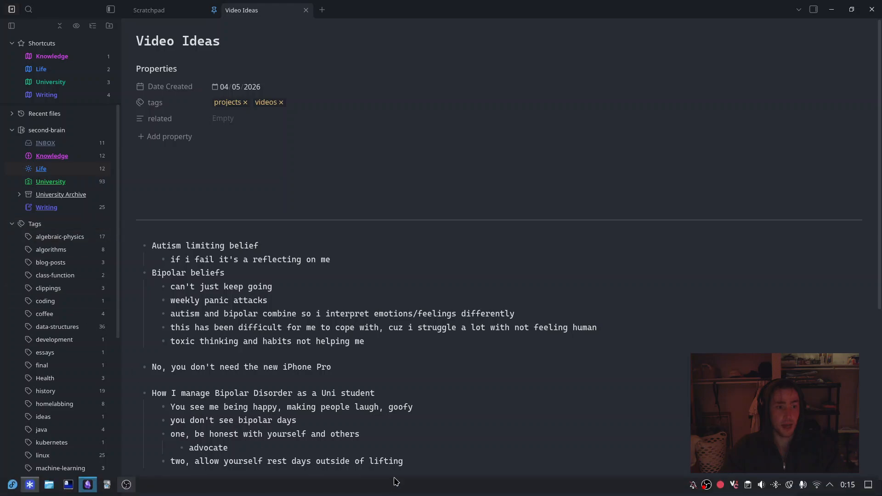
Delete the extra blank lines above the divider in the Video Ideas note and the blank line directly below it
click(215, 164)
key(Delete)
key(Delete)
key(Delete)
key(Delete)
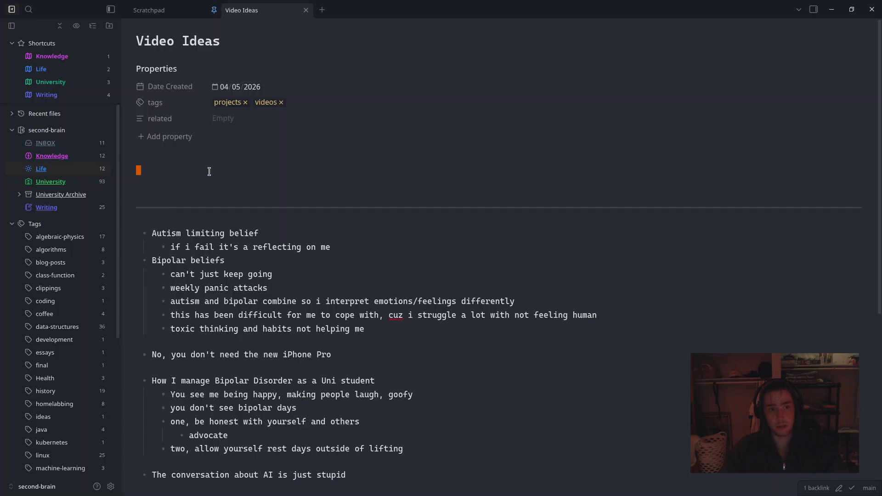
click(206, 185)
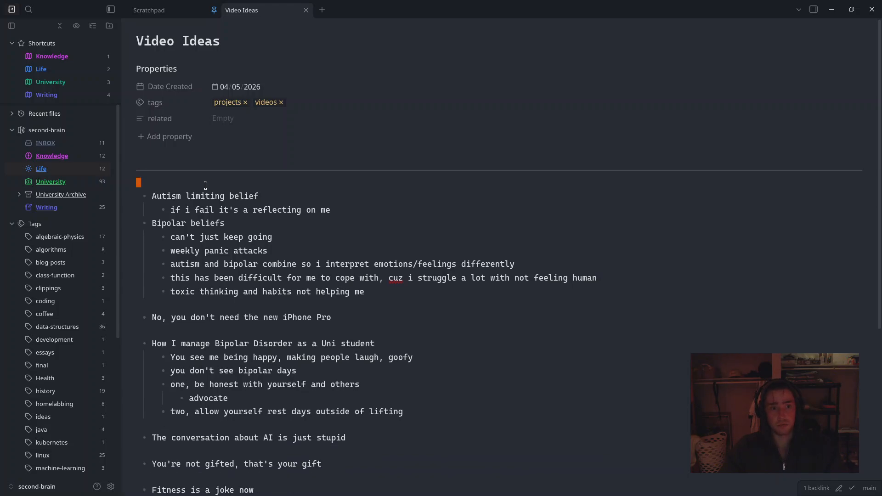
key(d)
key(d)
click(225, 231)
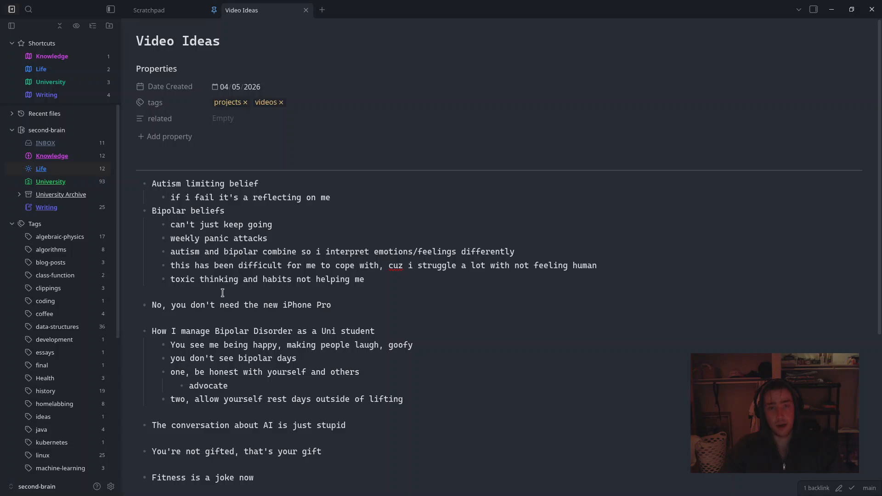
Close the Video Ideas note and open the vault's graph view in a new tab
middle_click(278, 13)
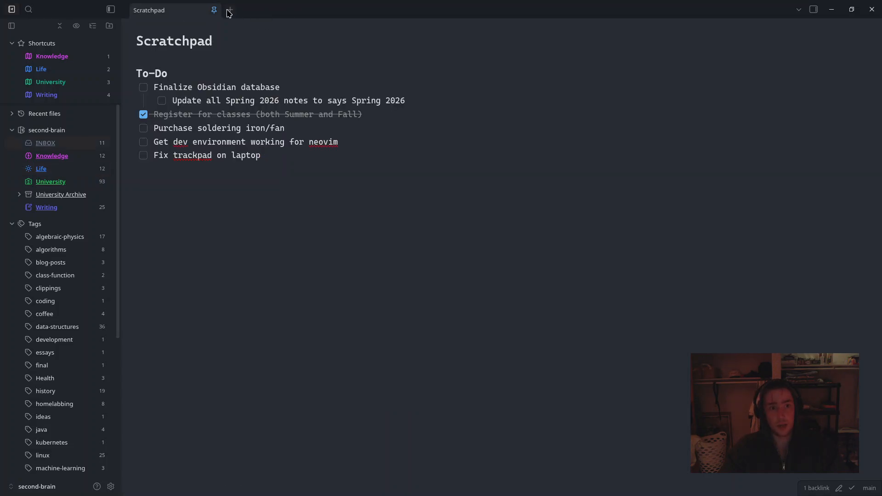
click(228, 13)
key(ctrl+g)
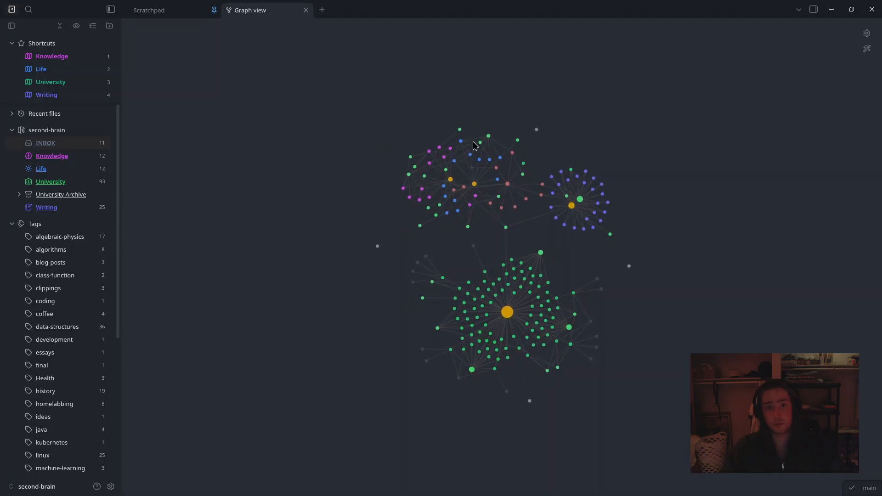